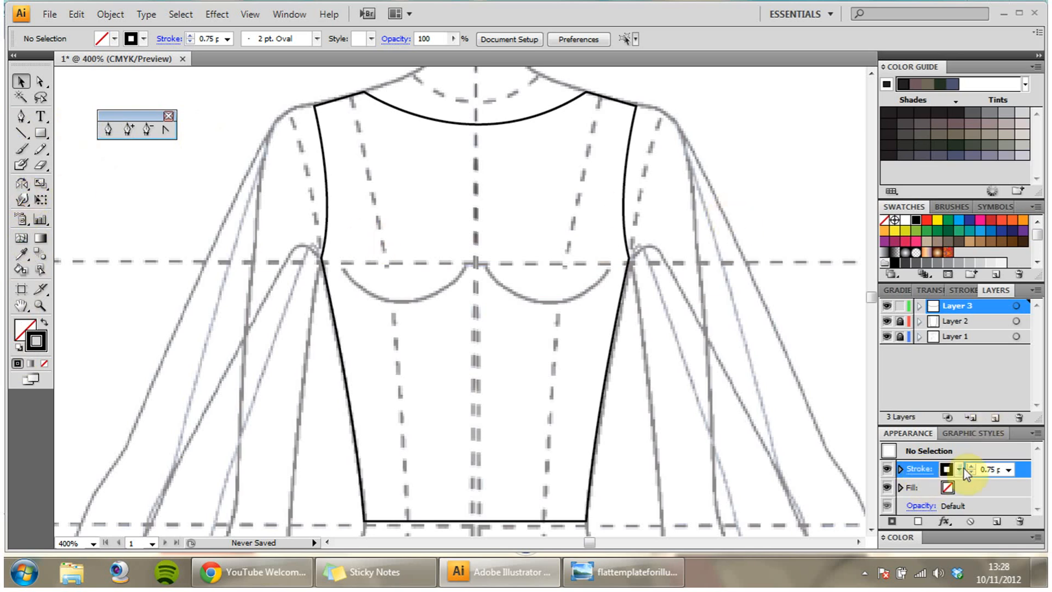
- Set the stroke to black at 0.5 pt and draw a straight Pen tool line from the bodice's left shoulder to the waistline
{"action": "left_click", "coordinate": [1007, 471]}
{"action": "left_click", "coordinate": [990, 244]}
{"action": "key", "text": "ctrl+minus"}
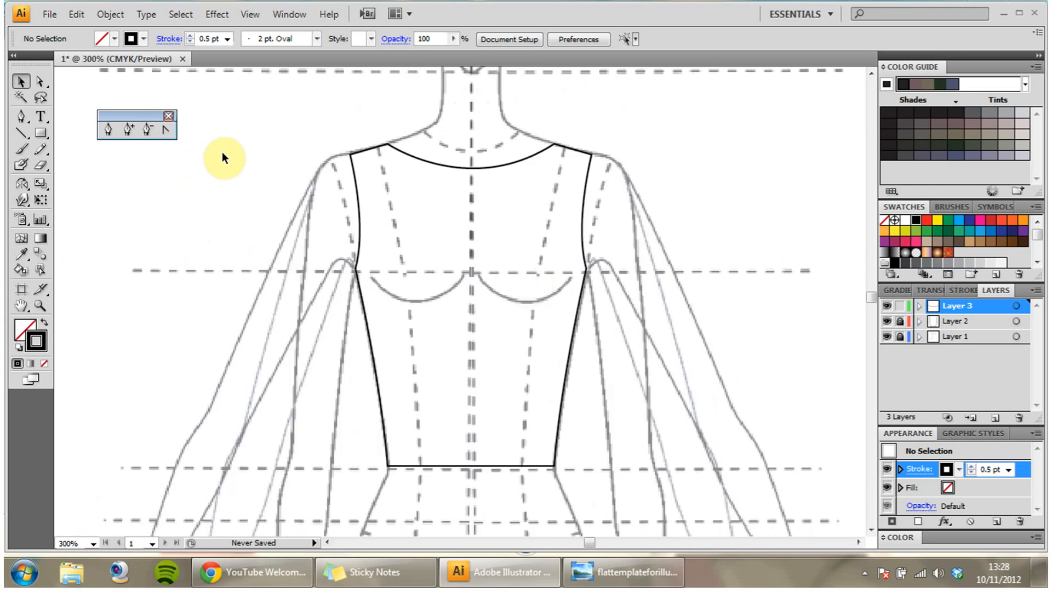
{"action": "left_click", "coordinate": [110, 130]}
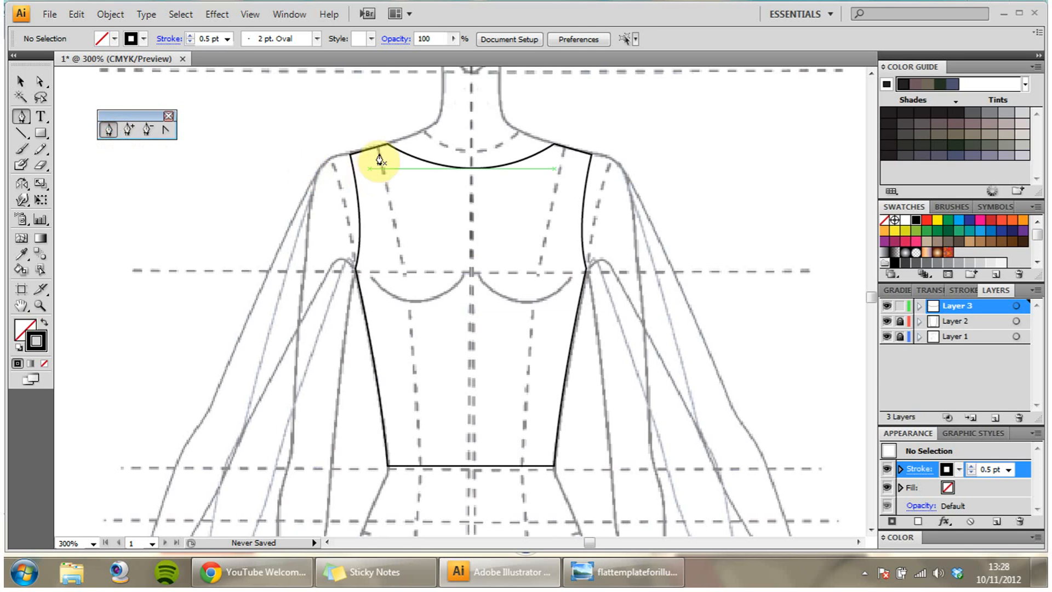
{"action": "left_click", "coordinate": [959, 469]}
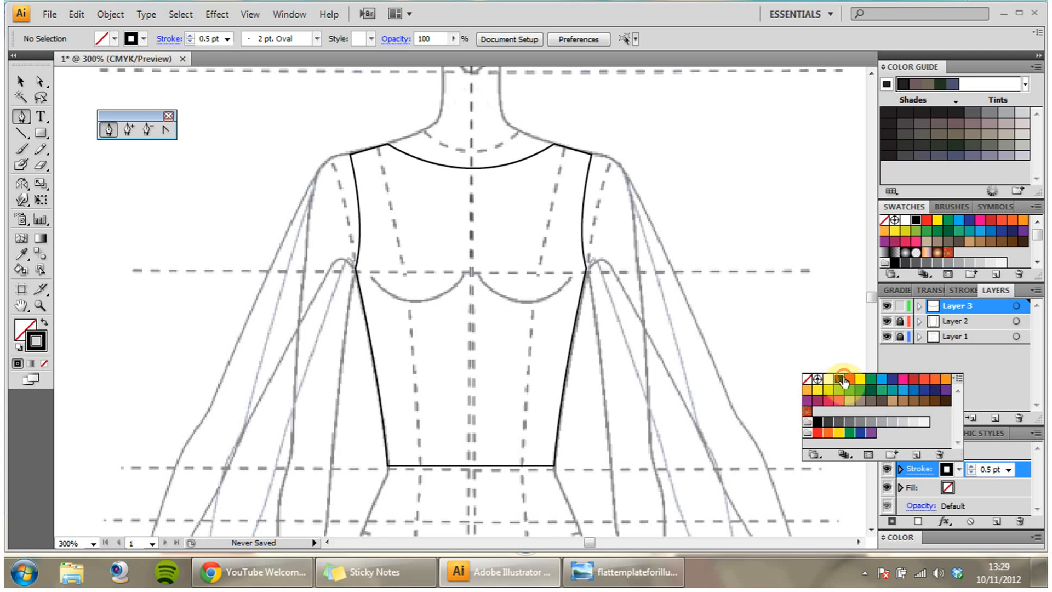
{"action": "left_click", "coordinate": [378, 147]}
{"action": "left_click", "coordinate": [420, 467]}
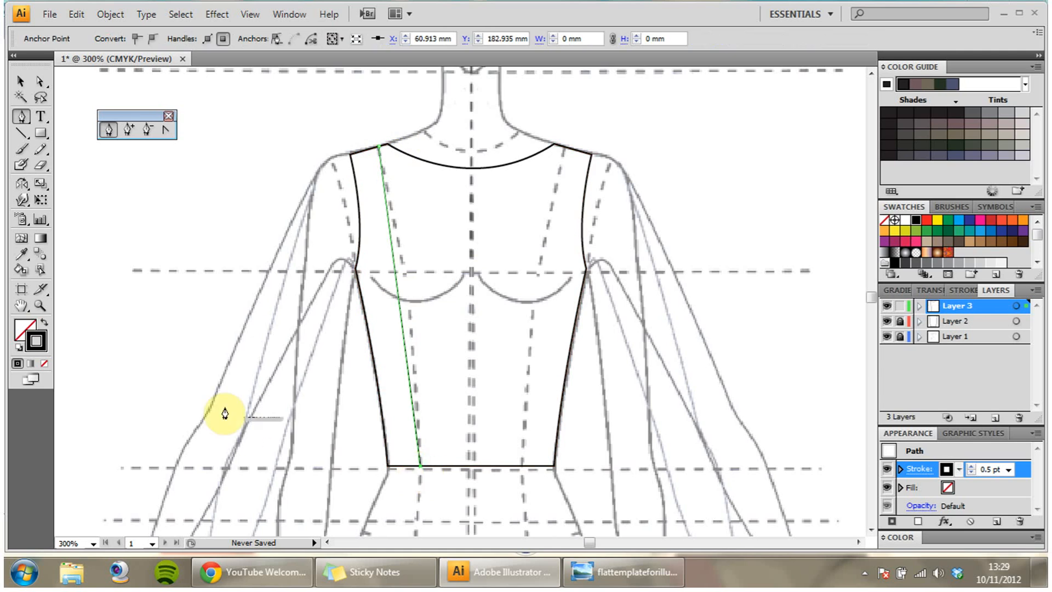
- Curve the new seam line to follow the template's dashed princess seam by converting its waist anchor point, leaving the line deselected
{"action": "key", "text": "ctrl+minus"}
{"action": "left_click", "coordinate": [165, 131]}
{"action": "key", "text": "ctrl+minus"}
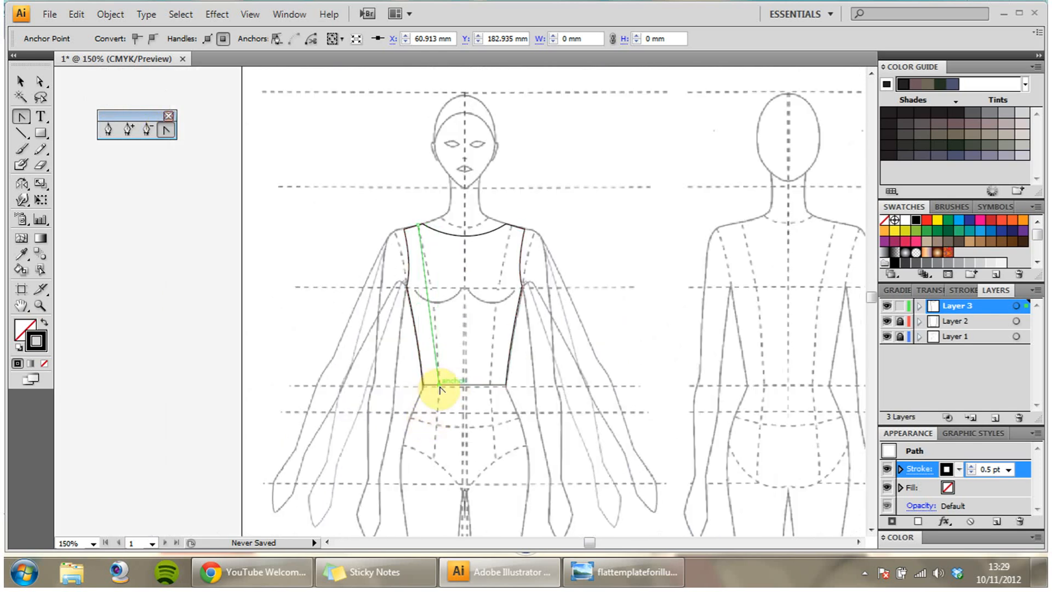
{"action": "left_click_drag", "start_coordinate": [438, 388], "coordinate": [445, 514]}
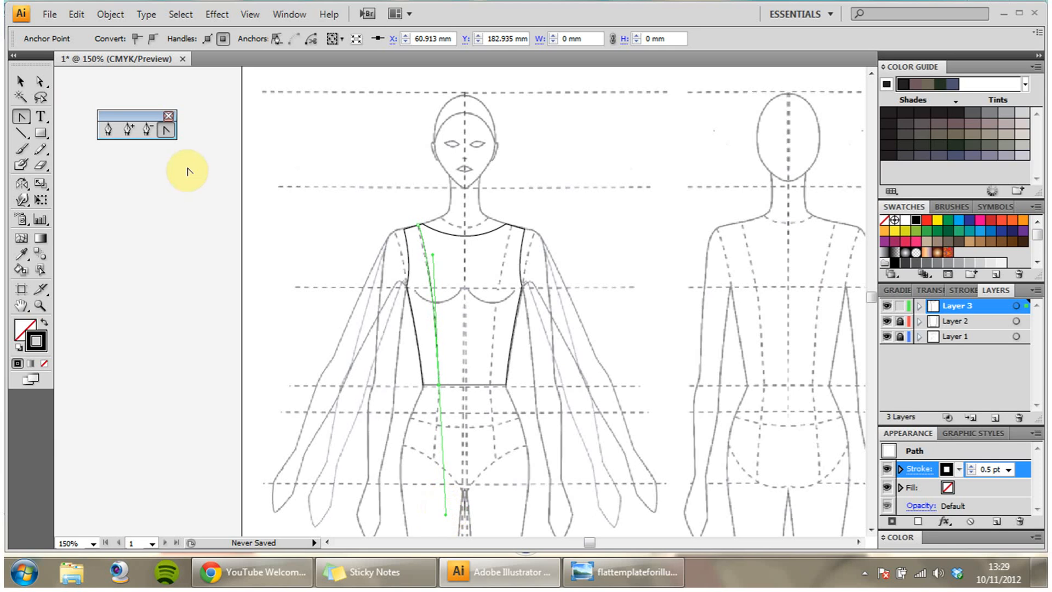
{"action": "left_click", "coordinate": [20, 82]}
{"action": "left_click", "coordinate": [266, 156]}
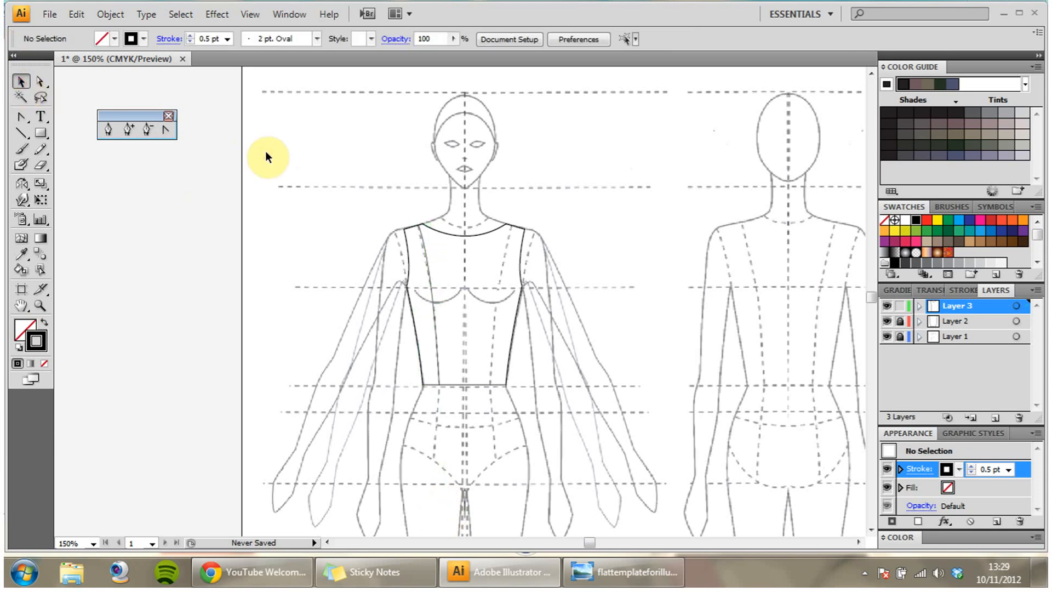
- Create a copy of the curved seam line reflected across the vertical axis
{"action": "key", "text": "ctrl+plus"}
{"action": "key", "text": "ctrl+plus"}
{"action": "key", "text": "ctrl+plus"}
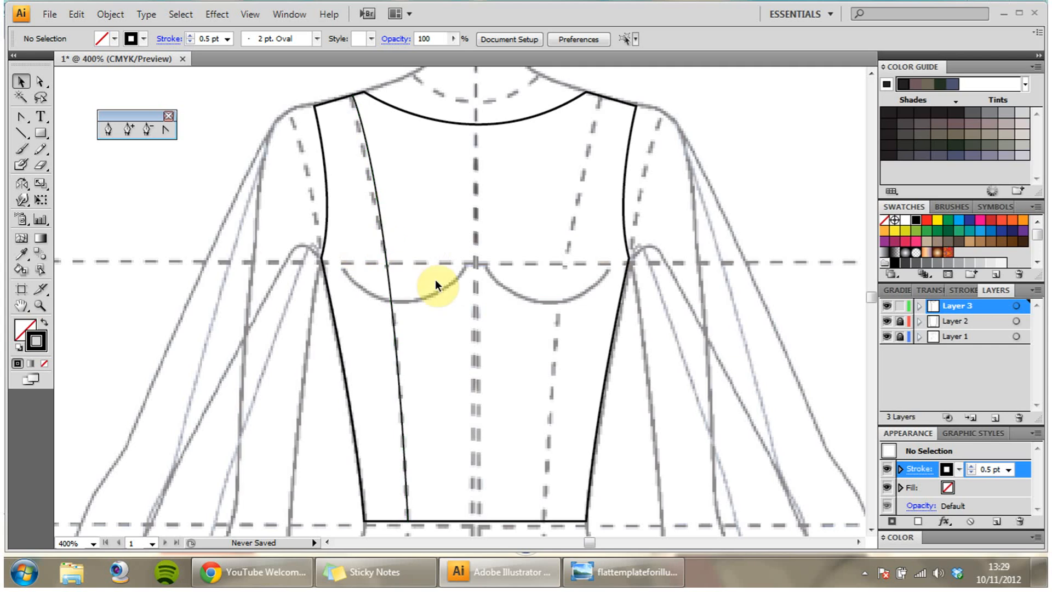
{"action": "left_click", "coordinate": [390, 270]}
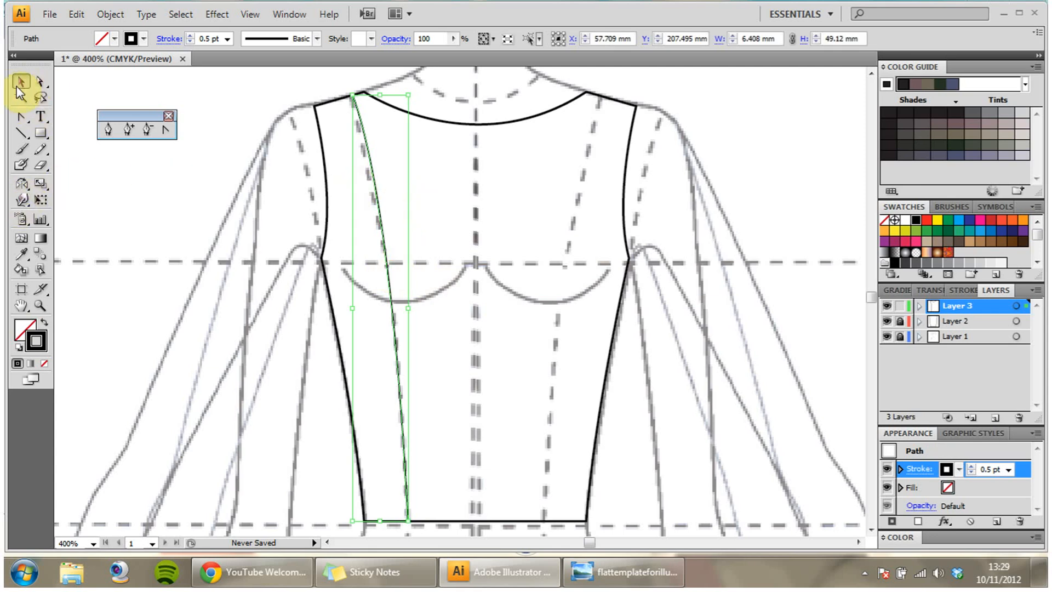
{"action": "double_click", "coordinate": [23, 184]}
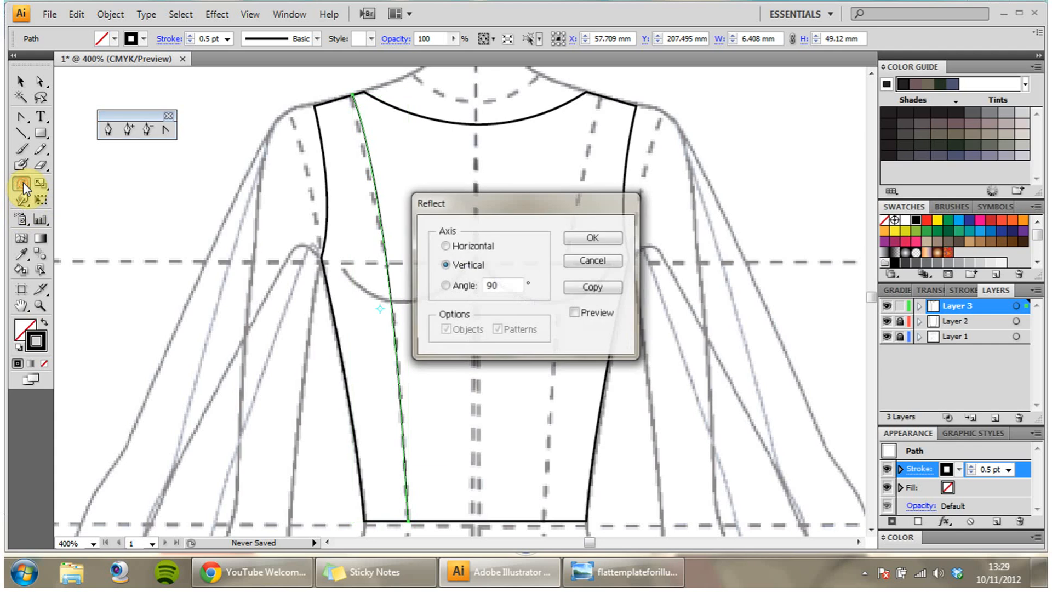
{"action": "left_click", "coordinate": [610, 292]}
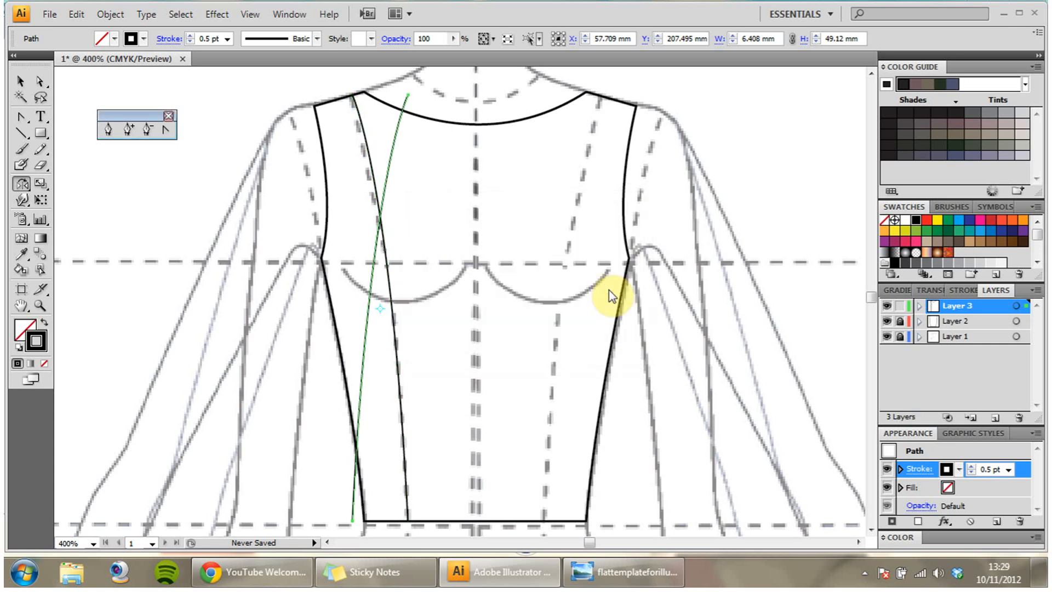
- Nudge the mirrored seam line horizontally onto the dashed seam guide on the bodice's right half, at X 79.581 mm, and deselect it
{"action": "key", "text": "Right"}
{"action": "key", "text": "Right"}
{"action": "key", "text": "Right"}
{"action": "key", "text": "Right"}
{"action": "key", "text": "Right"}
{"action": "key", "text": "Right"}
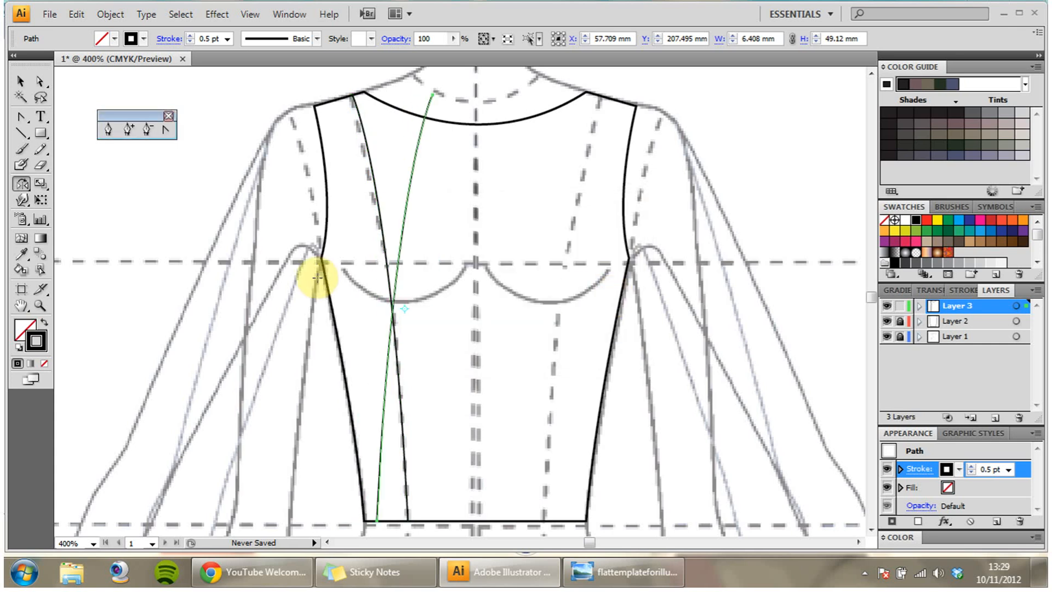
{"action": "key", "text": "Right"}
{"action": "key", "text": "Right"}
{"action": "key", "text": "Right"}
{"action": "key", "text": "Right"}
{"action": "key", "text": "Right"}
{"action": "key", "text": "Right"}
{"action": "key", "text": "Right"}
{"action": "key", "text": "Right"}
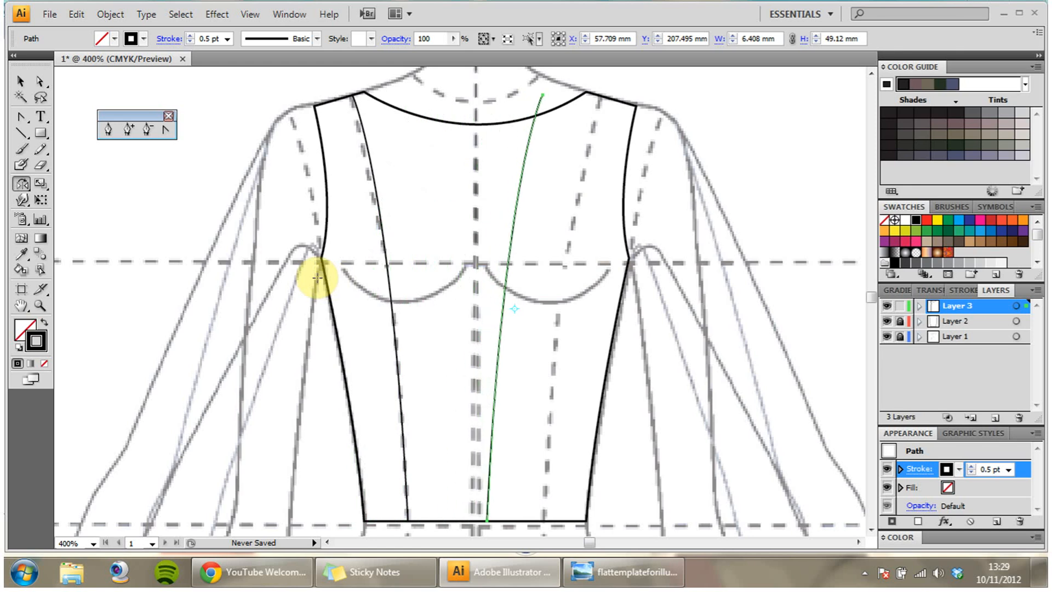
{"action": "key", "text": "Right"}
{"action": "key", "text": "Right"}
{"action": "key", "text": "Right"}
{"action": "key", "text": "Right"}
{"action": "key", "text": "Right"}
{"action": "key", "text": "Right"}
{"action": "key", "text": "Right"}
{"action": "key", "text": "Right"}
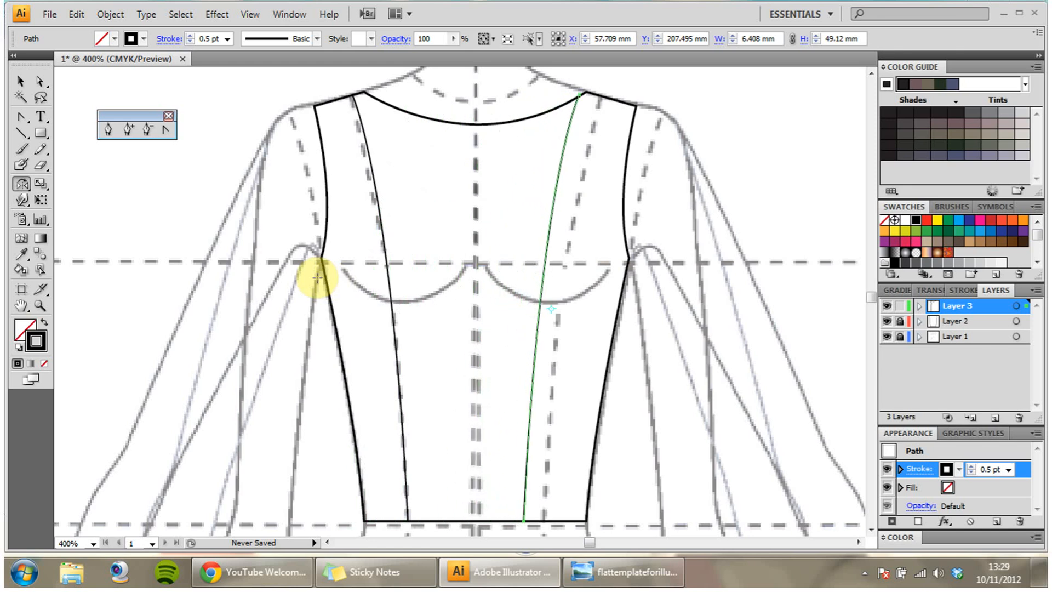
{"action": "key", "text": "Right"}
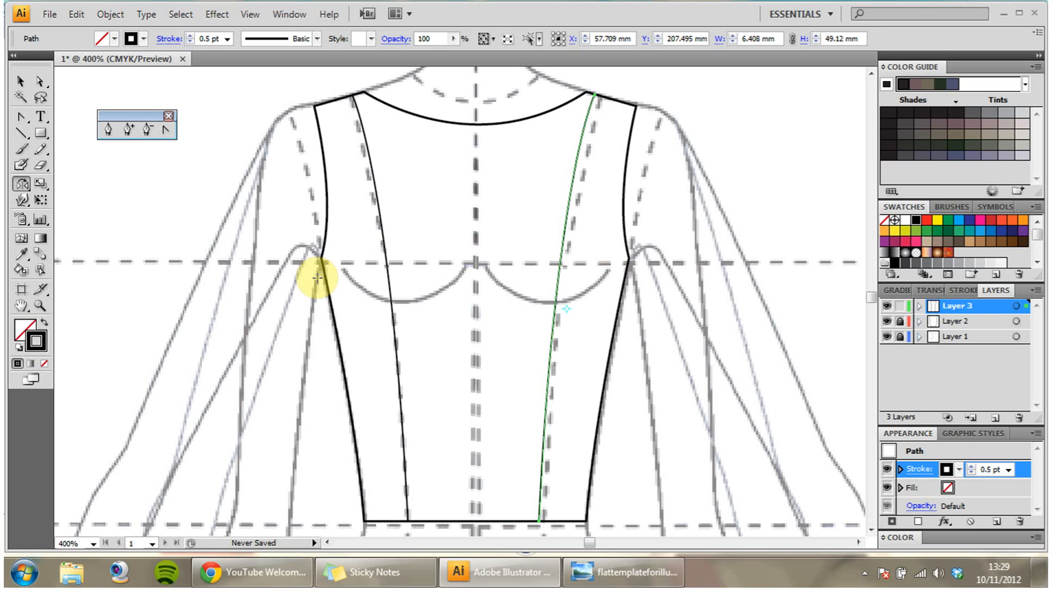
{"action": "key", "text": "Right"}
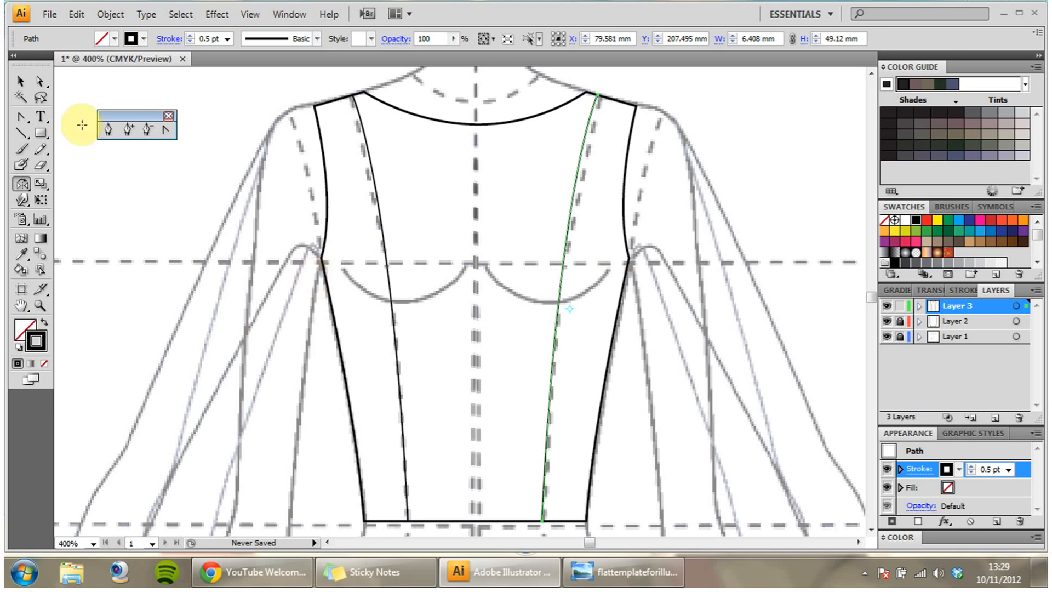
{"action": "left_click", "coordinate": [17, 82]}
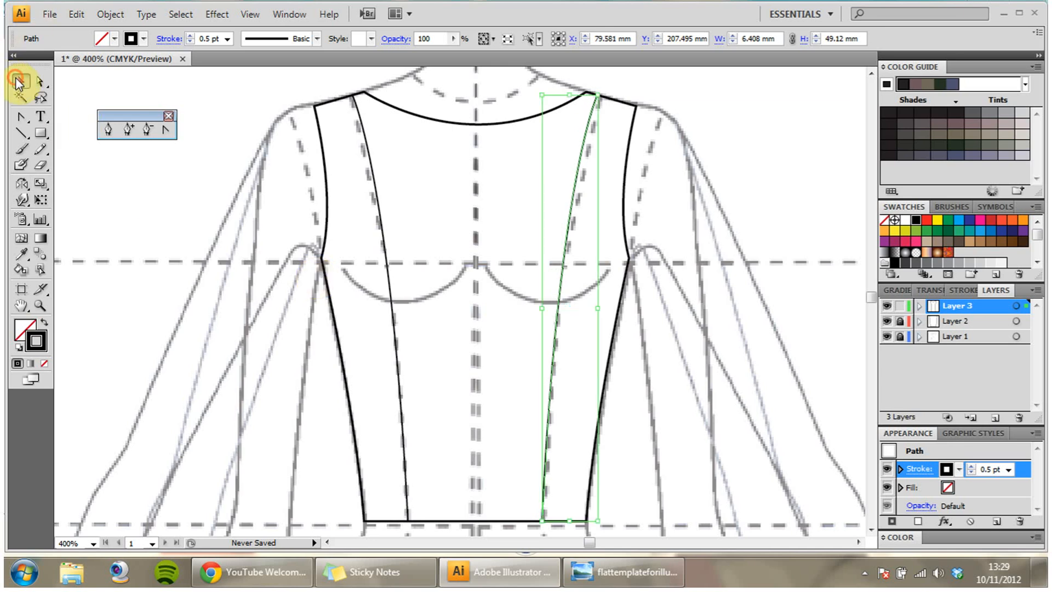
{"action": "left_click", "coordinate": [197, 106]}
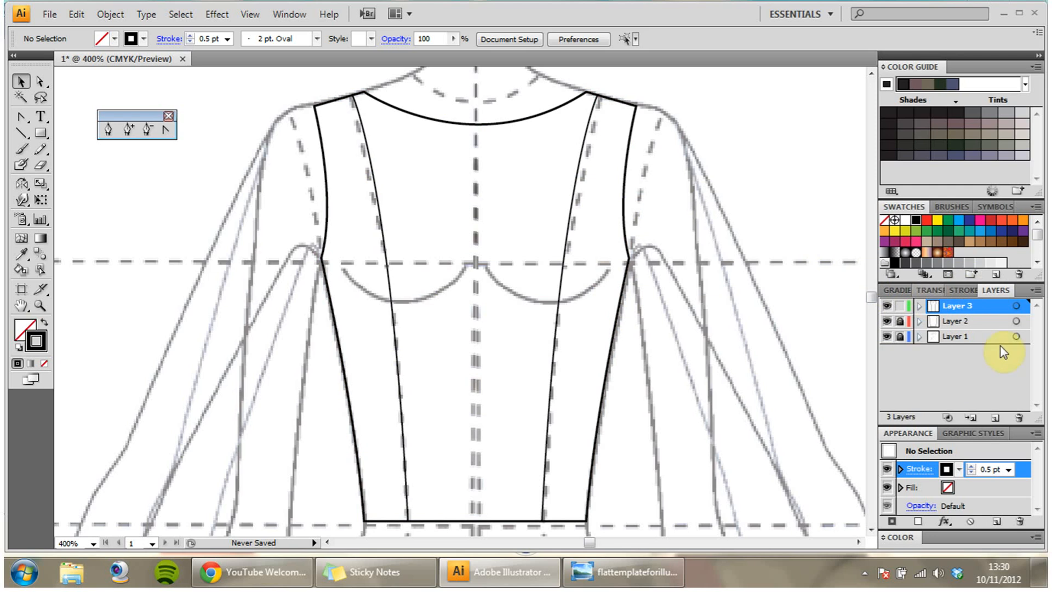
- Hide Layer 1 to check the bodice outline and seams without the body template, and show the layer again
{"action": "left_click", "coordinate": [887, 337]}
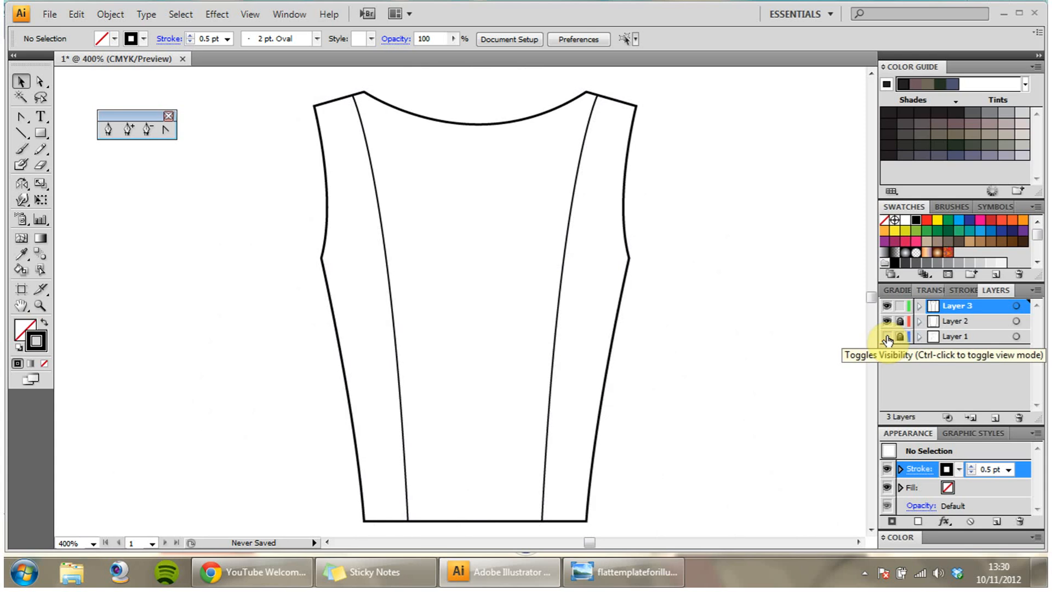
{"action": "left_click", "coordinate": [886, 337]}
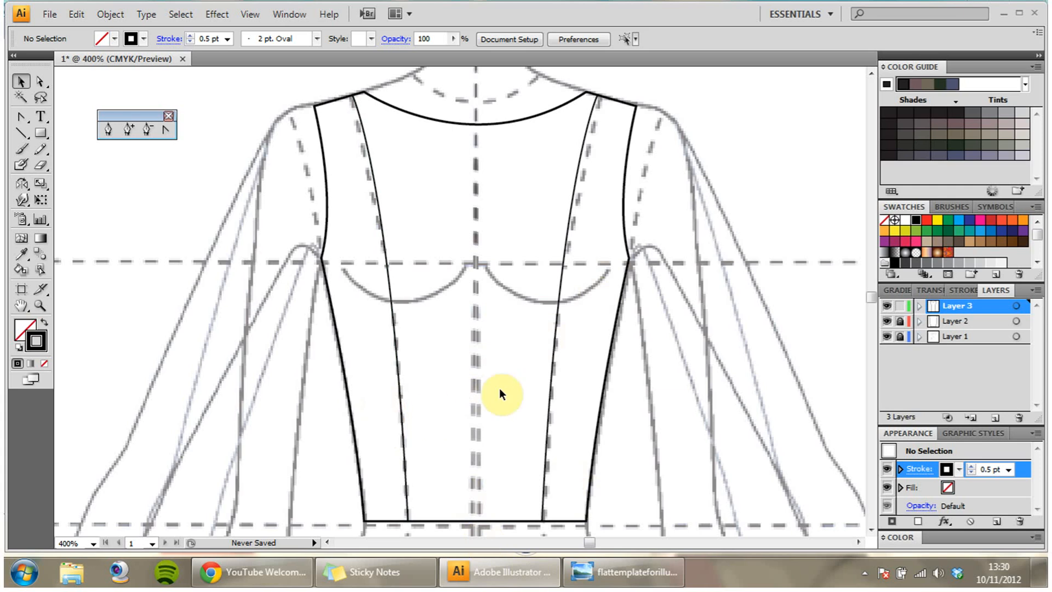
- Set the stroke weight to 0.3 pt and make it a dashed line with 2 pt dashes and 2 pt gaps
{"action": "left_click", "coordinate": [913, 471]}
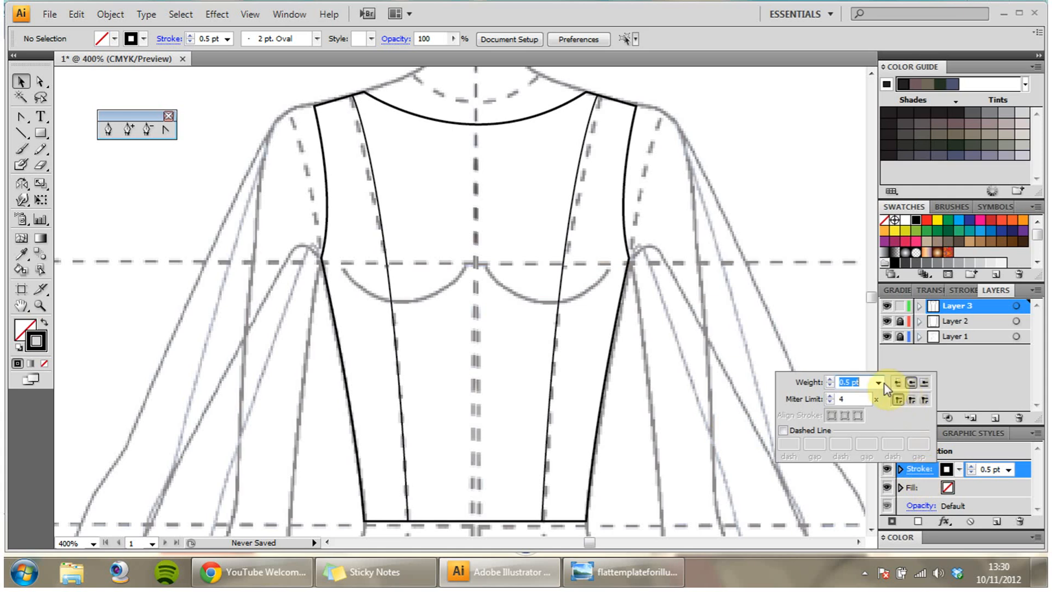
{"action": "type", "text": "0.3"}
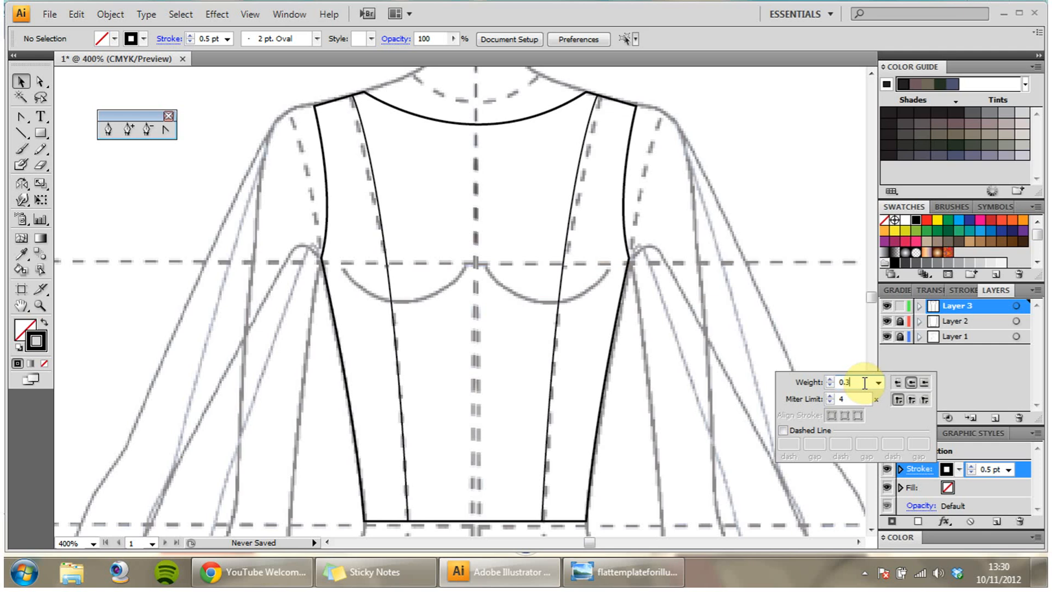
{"action": "key", "text": "Return"}
{"action": "left_click", "coordinate": [929, 477]}
{"action": "left_click", "coordinate": [784, 430]}
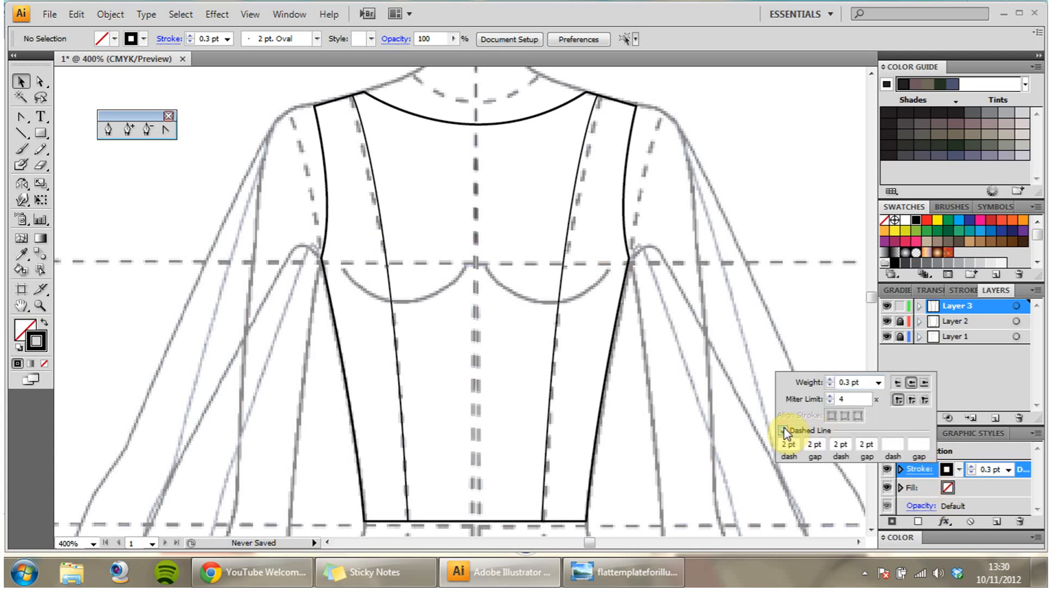
{"action": "left_click_drag", "start_coordinate": [797, 443], "coordinate": [772, 440]}
{"action": "type", "text": "2"}
{"action": "left_click", "coordinate": [819, 445]}
{"action": "left_click_drag", "start_coordinate": [801, 443], "coordinate": [861, 444]}
{"action": "type", "text": "222"}
{"action": "key", "text": "Return"}
- Draw a straight dashed stitch line about 25.7 mm long just above the bodice's waist edge, from side seam to side seam
{"action": "key", "text": "ctrl+equal"}
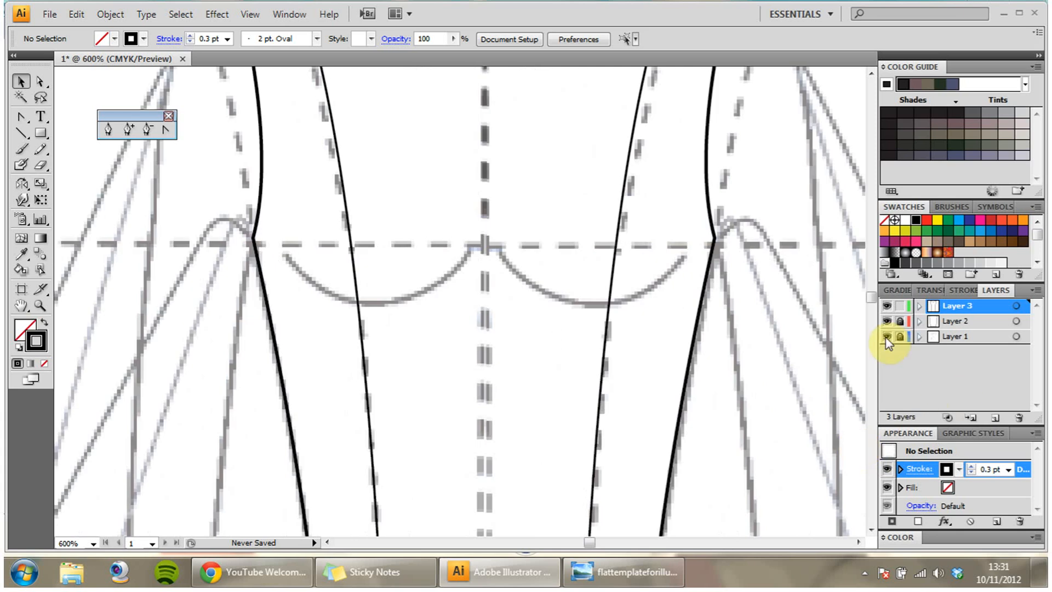
{"action": "left_click_drag", "start_coordinate": [873, 291], "coordinate": [873, 297]}
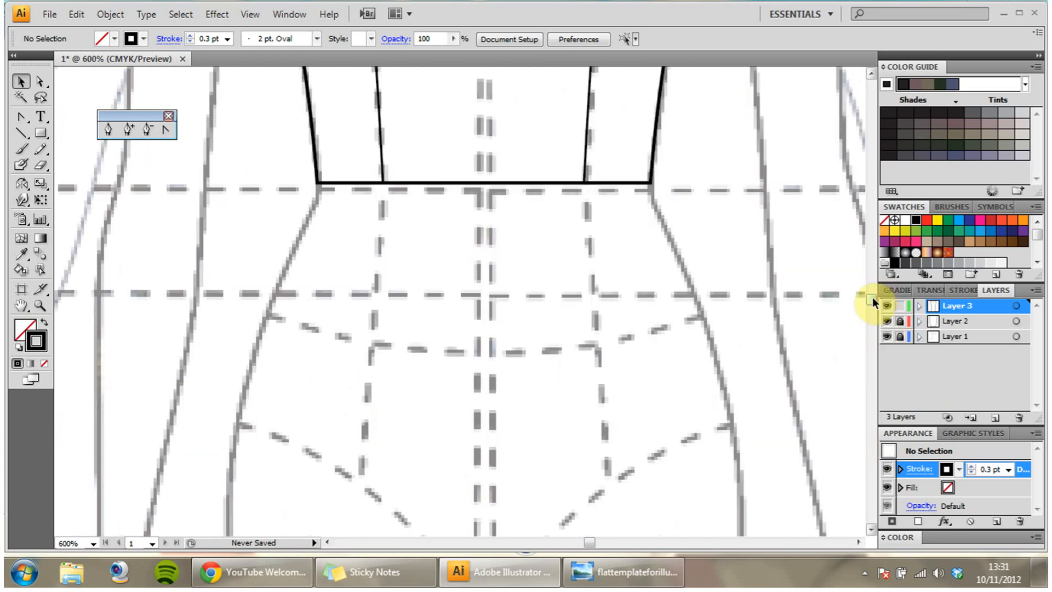
{"action": "left_click", "coordinate": [109, 129]}
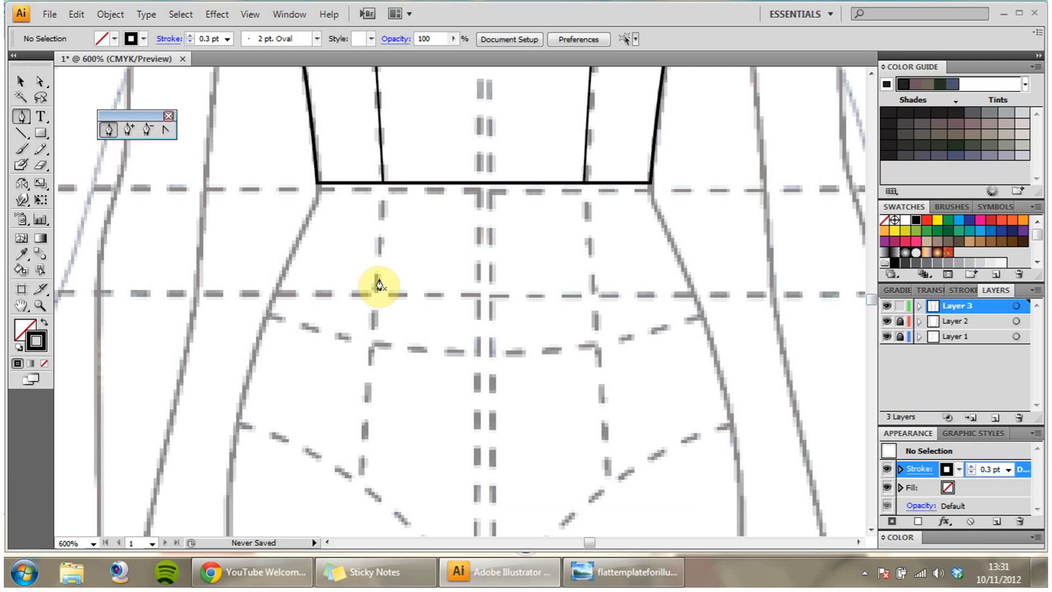
{"action": "left_click", "coordinate": [319, 183]}
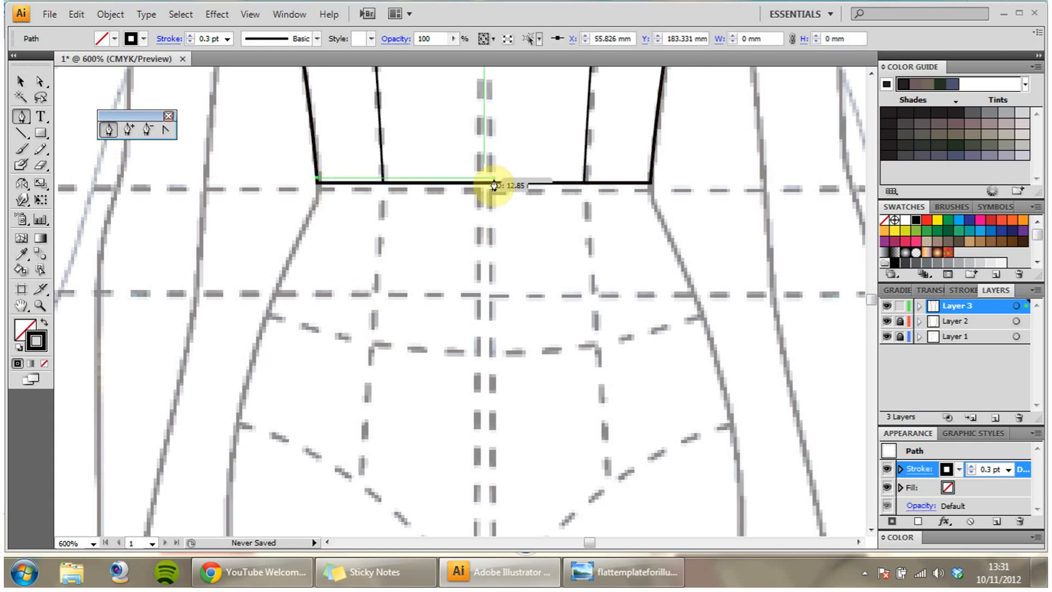
{"action": "left_click", "coordinate": [650, 184]}
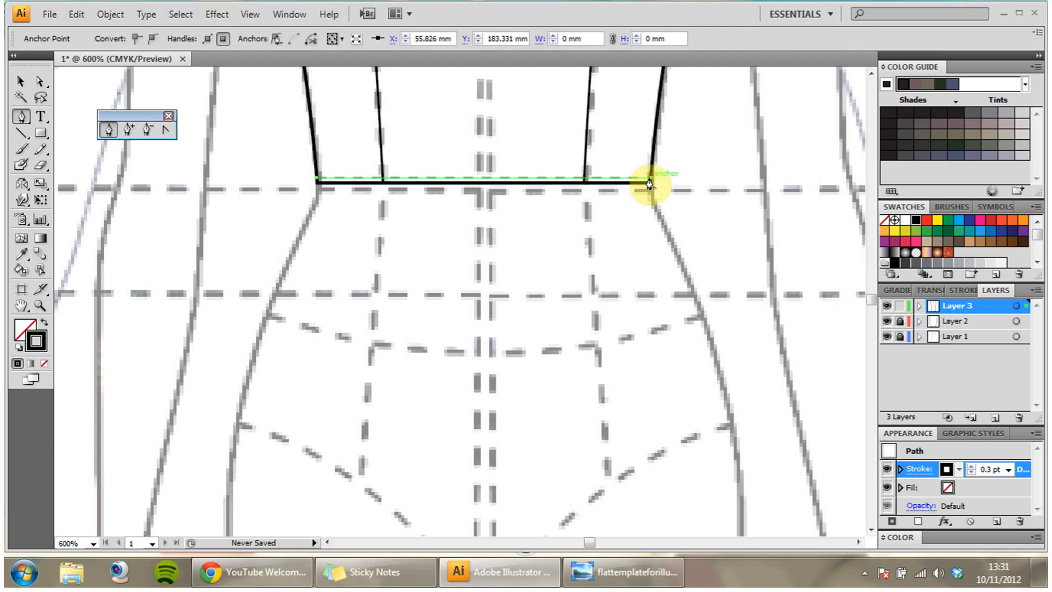
{"action": "left_click", "coordinate": [22, 81]}
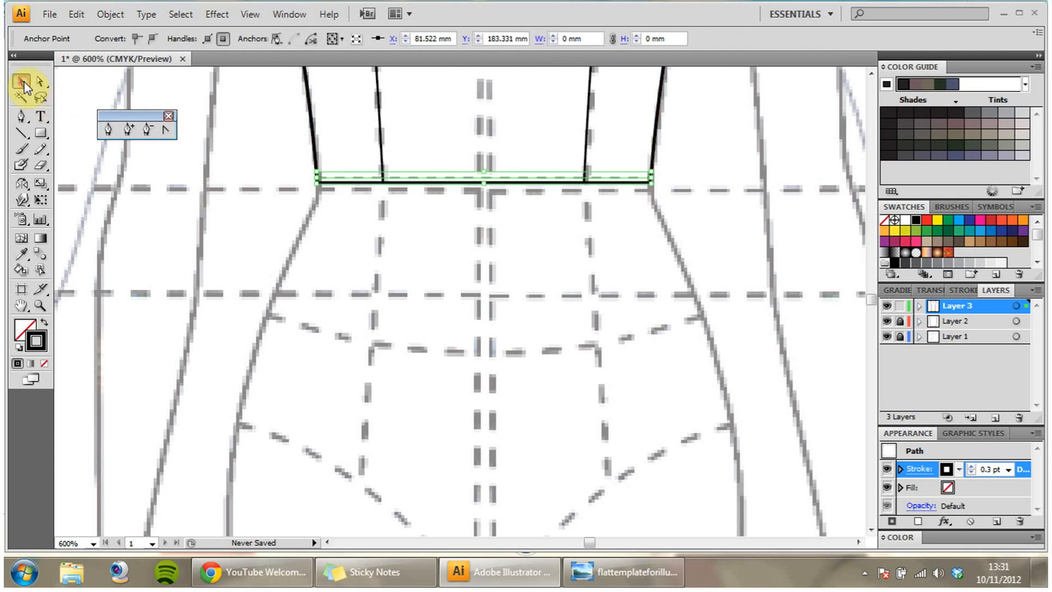
{"action": "left_click", "coordinate": [400, 261]}
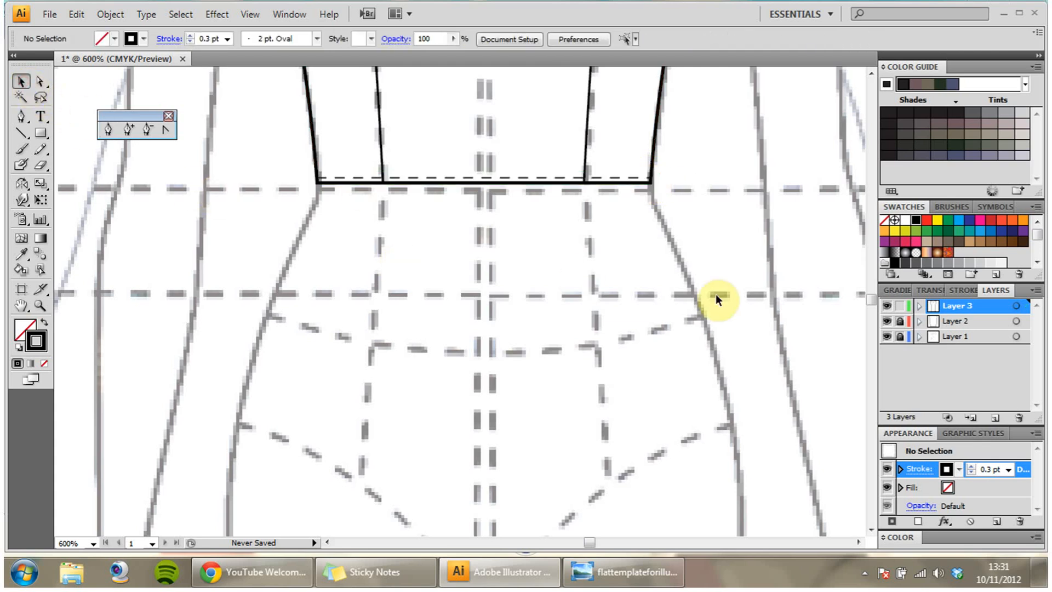
- Hide Layer 1, which holds the body template, leaving only the bodice linework on the artboard
{"action": "left_click", "coordinate": [886, 337]}
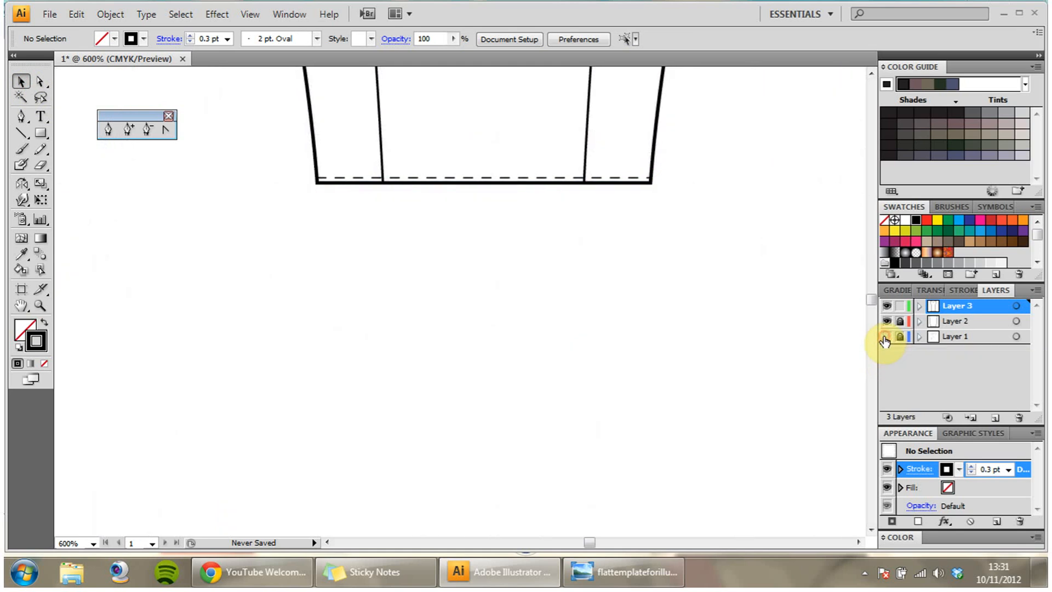
{"action": "left_click", "coordinate": [871, 74]}
{"action": "left_click", "coordinate": [872, 73]}
{"action": "left_click", "coordinate": [871, 74]}
{"action": "left_click", "coordinate": [872, 74]}
{"action": "left_click", "coordinate": [871, 75]}
{"action": "left_click", "coordinate": [871, 75]}
{"action": "left_click", "coordinate": [871, 74]}
{"action": "left_click", "coordinate": [871, 75]}
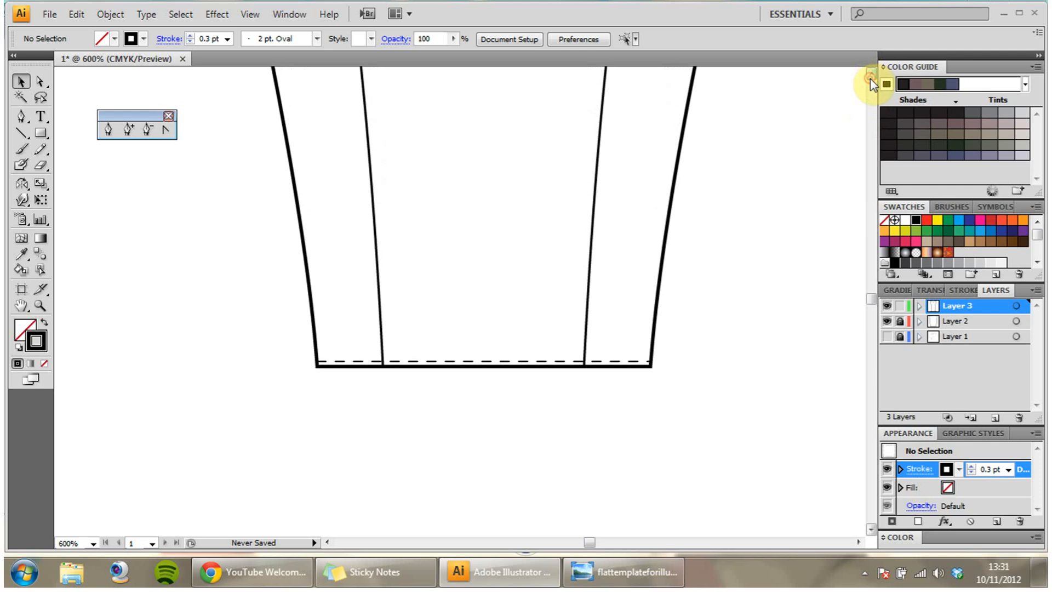
{"action": "left_click", "coordinate": [871, 75]}
{"action": "left_click", "coordinate": [872, 75]}
- Change the dashed waist stitch line's stroke cap to a butt cap
{"action": "left_click", "coordinate": [479, 418]}
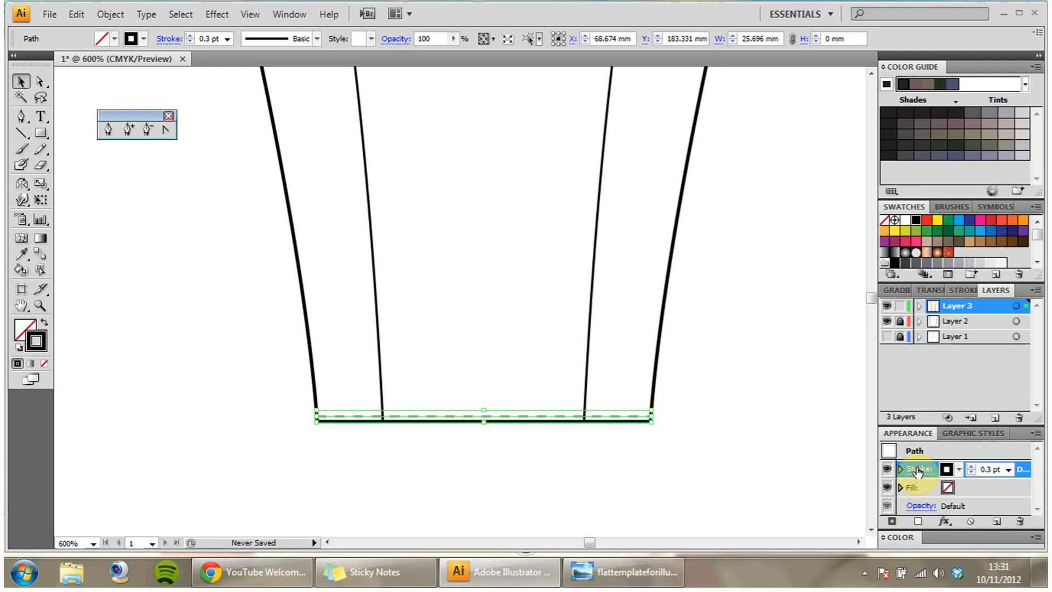
{"action": "left_click", "coordinate": [918, 470]}
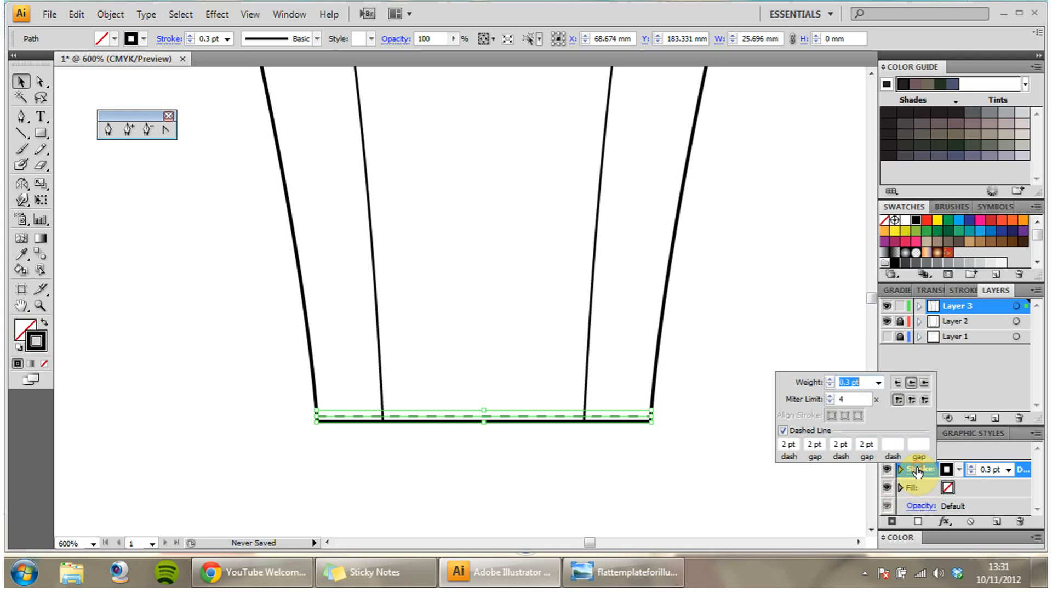
{"action": "left_click", "coordinate": [895, 384]}
{"action": "left_click", "coordinate": [895, 384]}
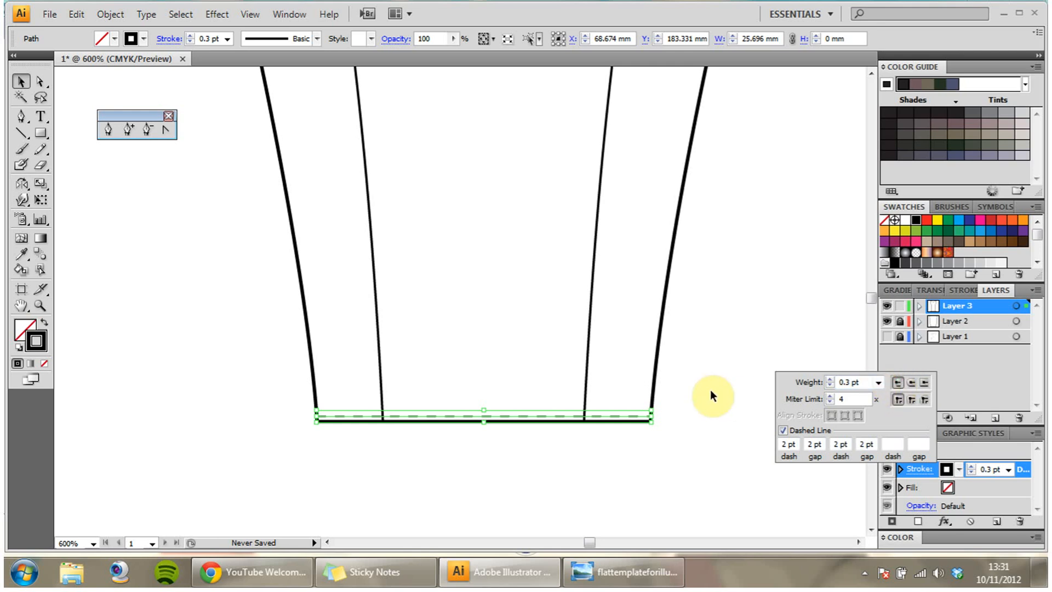
- Change the dashed waist stitch line's stroke cap to a round cap
{"action": "left_click", "coordinate": [429, 392]}
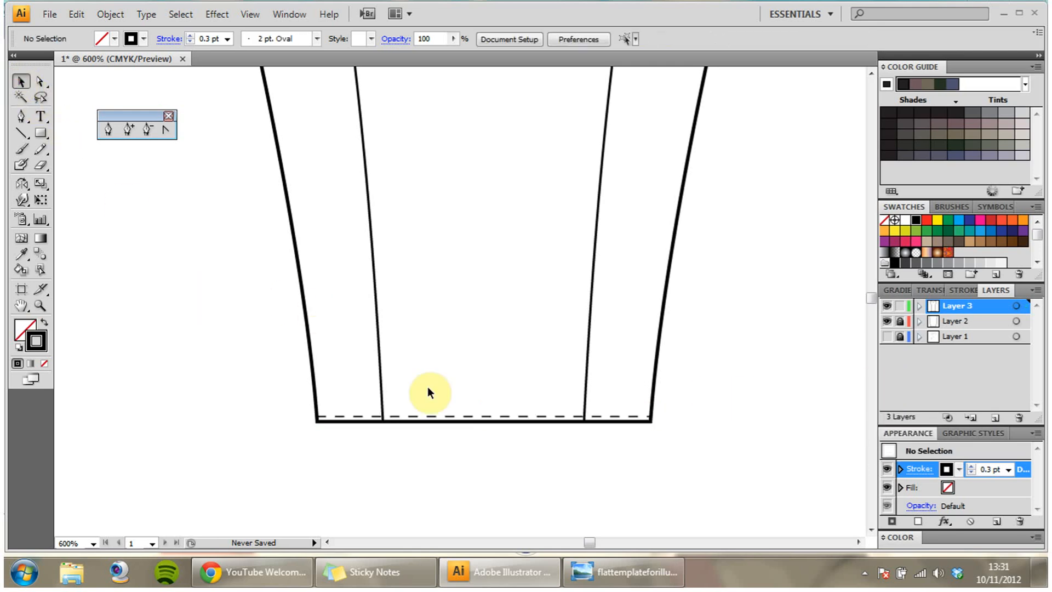
{"action": "key", "text": "ctrl+plus"}
{"action": "key", "text": "ctrl+plus"}
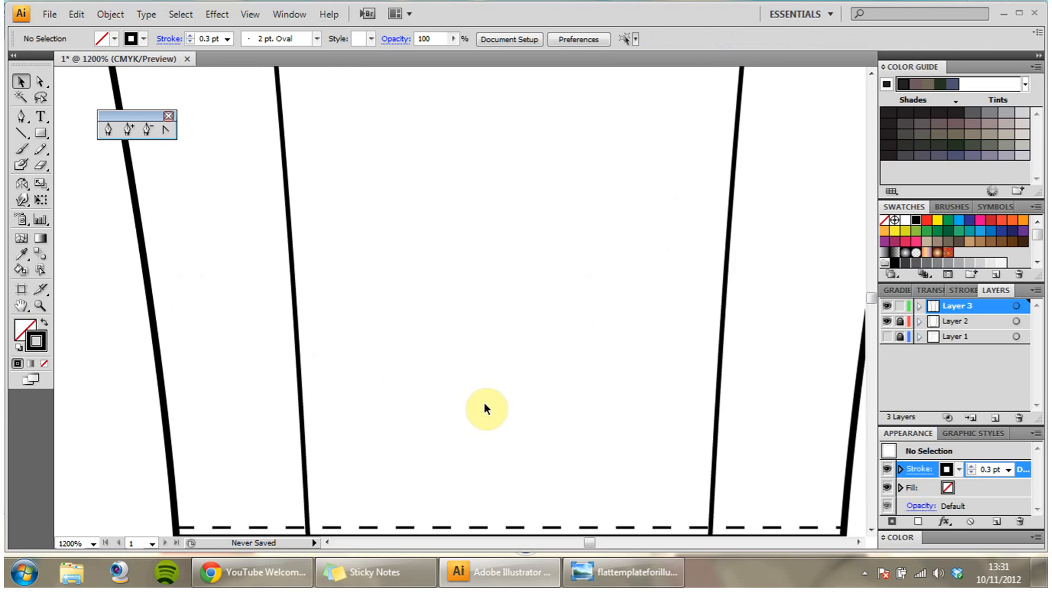
{"action": "left_click", "coordinate": [870, 531]}
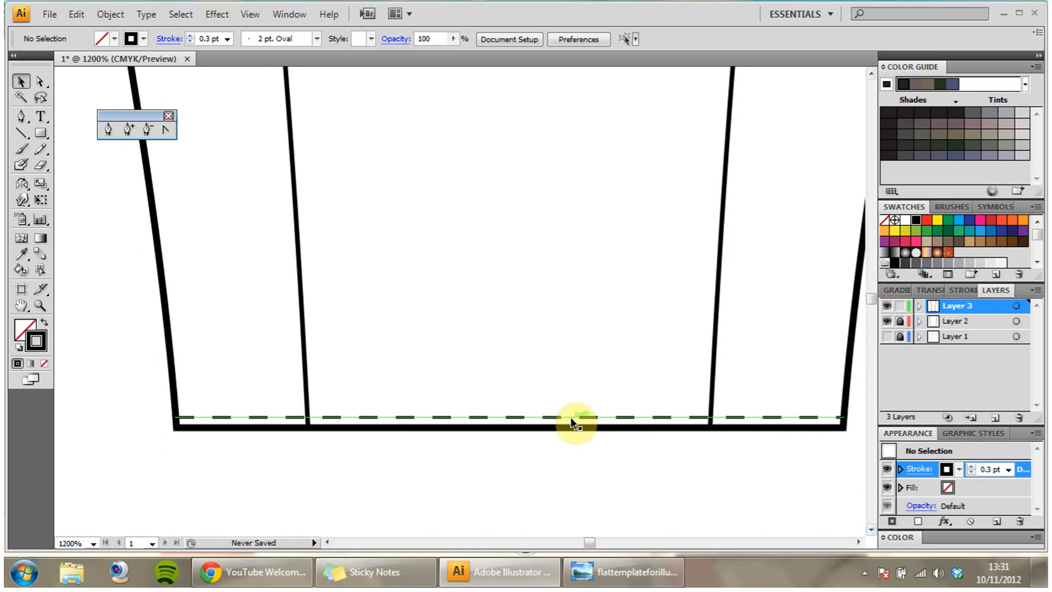
{"action": "left_click", "coordinate": [556, 417]}
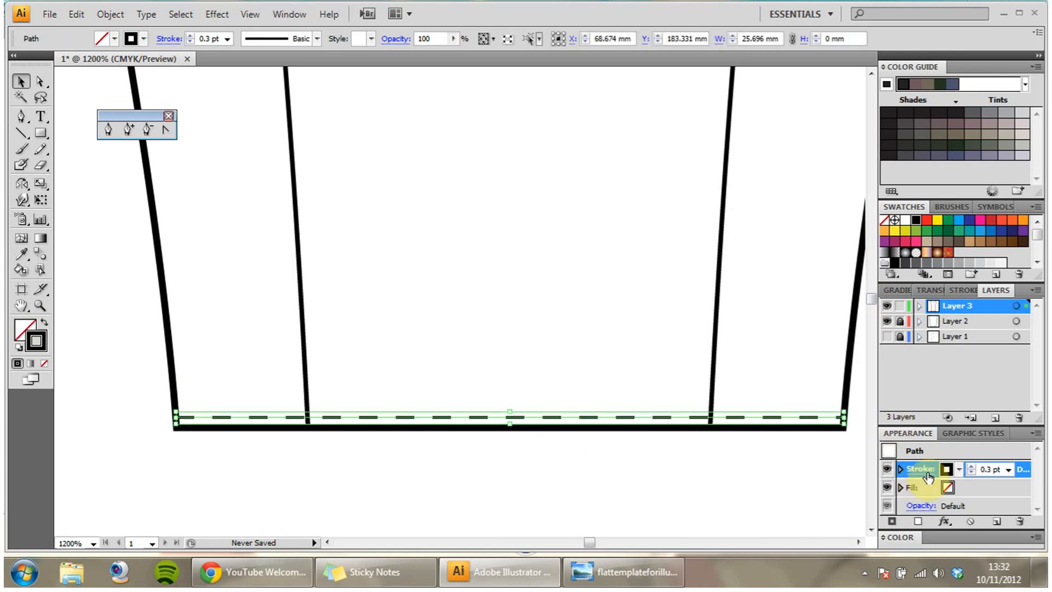
{"action": "left_click", "coordinate": [911, 472]}
{"action": "left_click", "coordinate": [912, 384]}
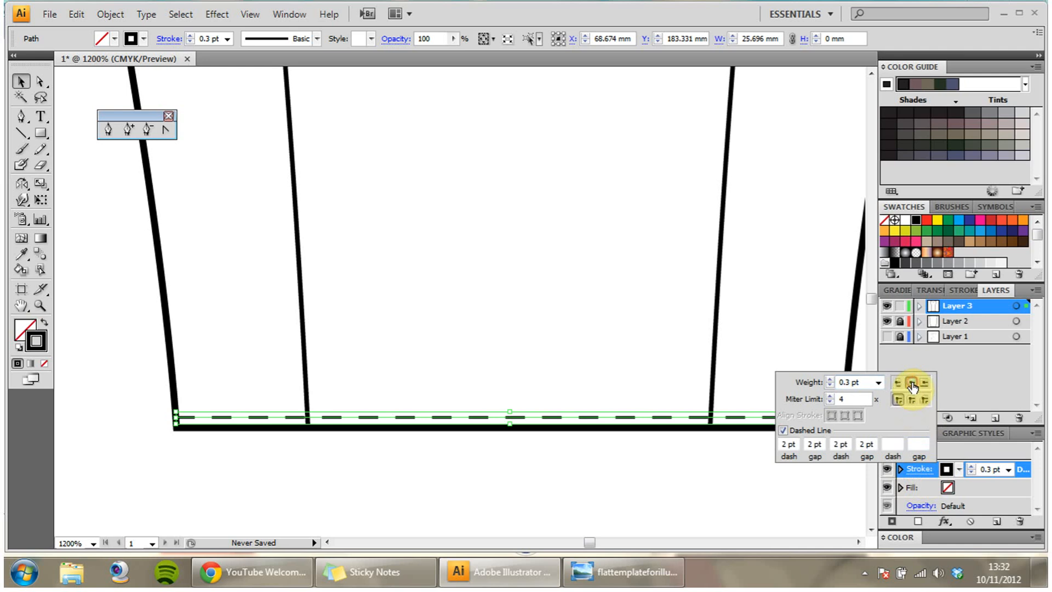
{"action": "left_click", "coordinate": [631, 445]}
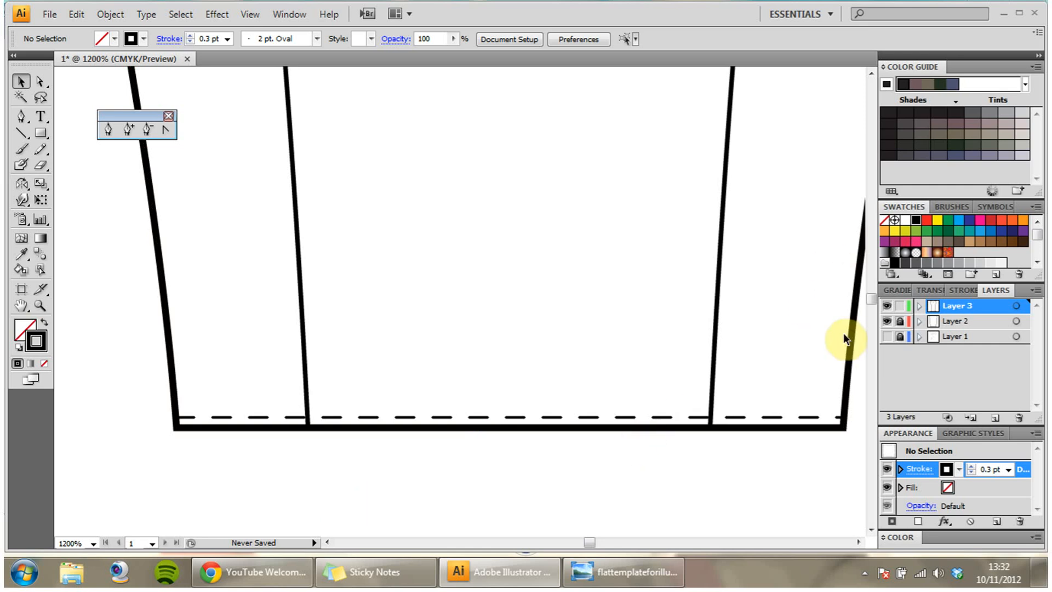
- Draw a straight dashed stitch line with the Pen tool between the two neck points, just below the neckline corners
{"action": "key", "text": "ctrl+minus"}
{"action": "key", "text": "ctrl+minus"}
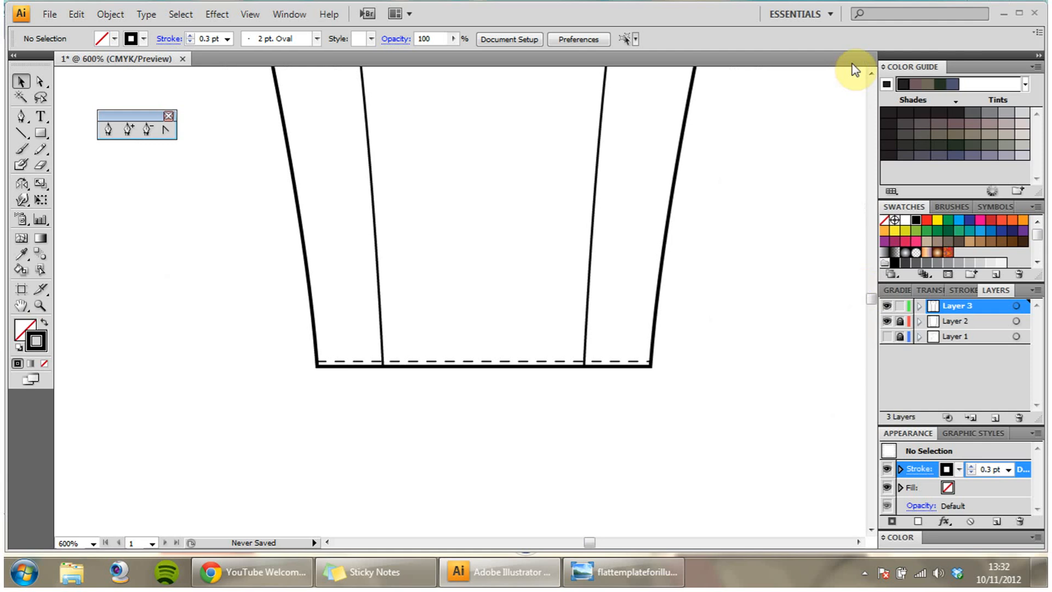
{"action": "left_click", "coordinate": [869, 71]}
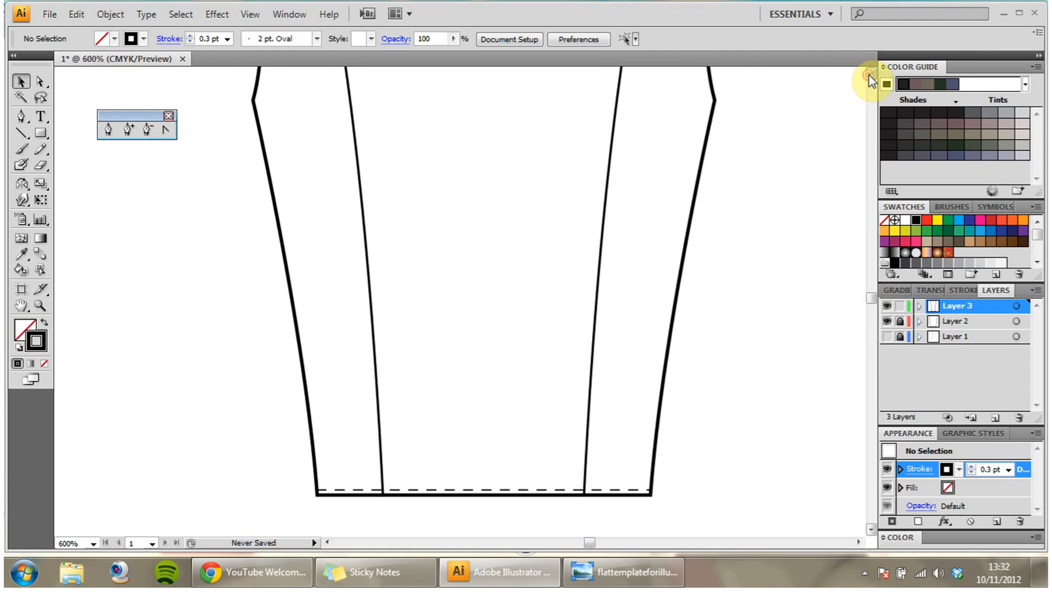
{"action": "left_click", "coordinate": [869, 75]}
{"action": "left_click", "coordinate": [870, 77]}
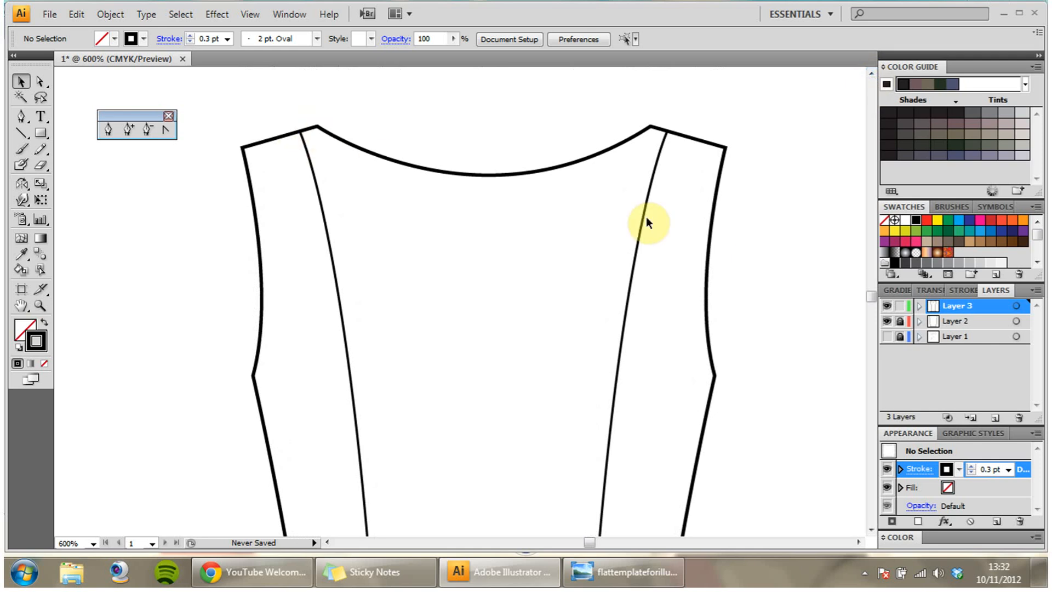
{"action": "left_click", "coordinate": [108, 129]}
{"action": "left_click", "coordinate": [317, 132]}
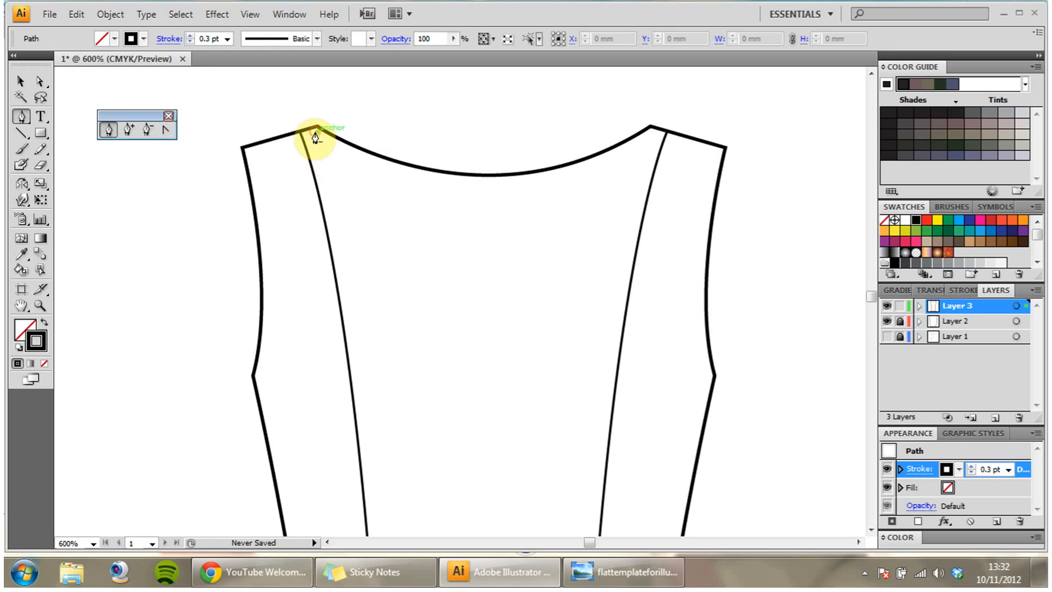
{"action": "left_click", "coordinate": [650, 132]}
{"action": "key", "text": "ctrl+minus"}
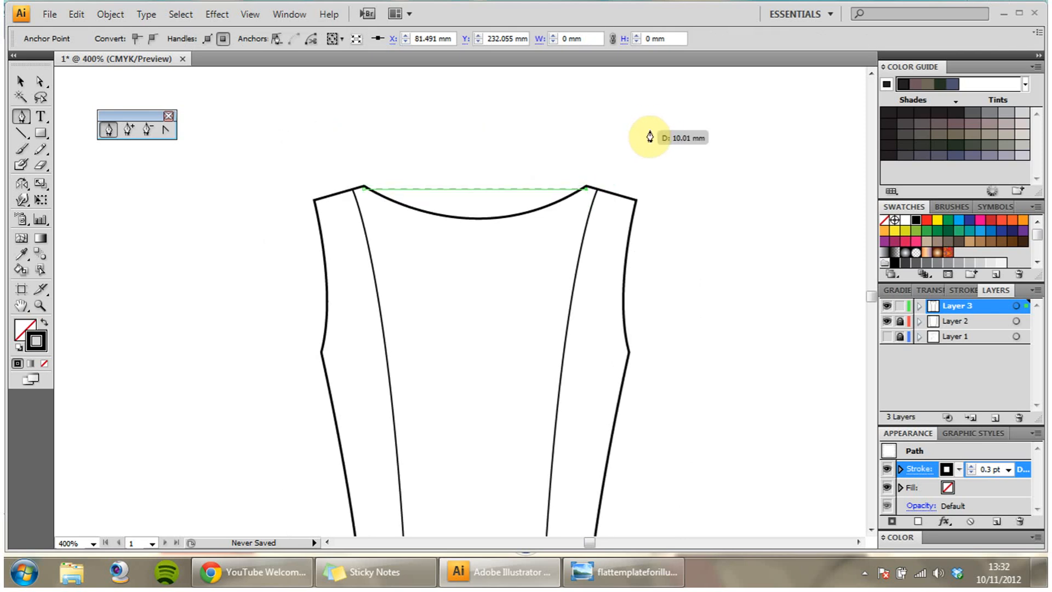
- Bend the dashed neck line into a curve running parallel just below the bodice's neckline, and deselect it
{"action": "left_click", "coordinate": [166, 129]}
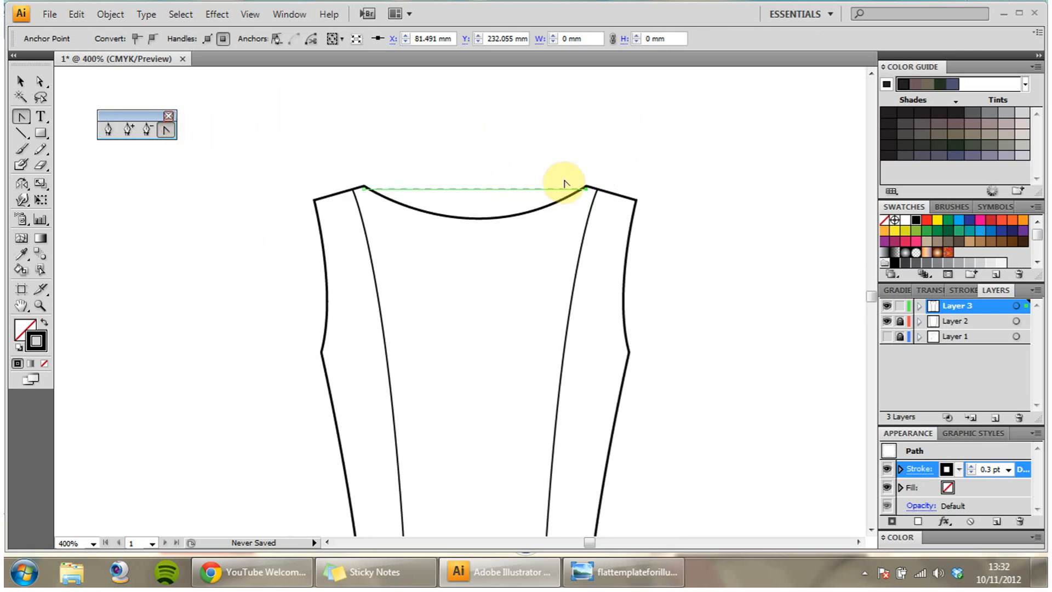
{"action": "left_click_drag", "start_coordinate": [587, 189], "coordinate": [701, 114]}
{"action": "left_click", "coordinate": [21, 81]}
{"action": "left_click", "coordinate": [216, 205]}
{"action": "key", "text": "ctrl+plus"}
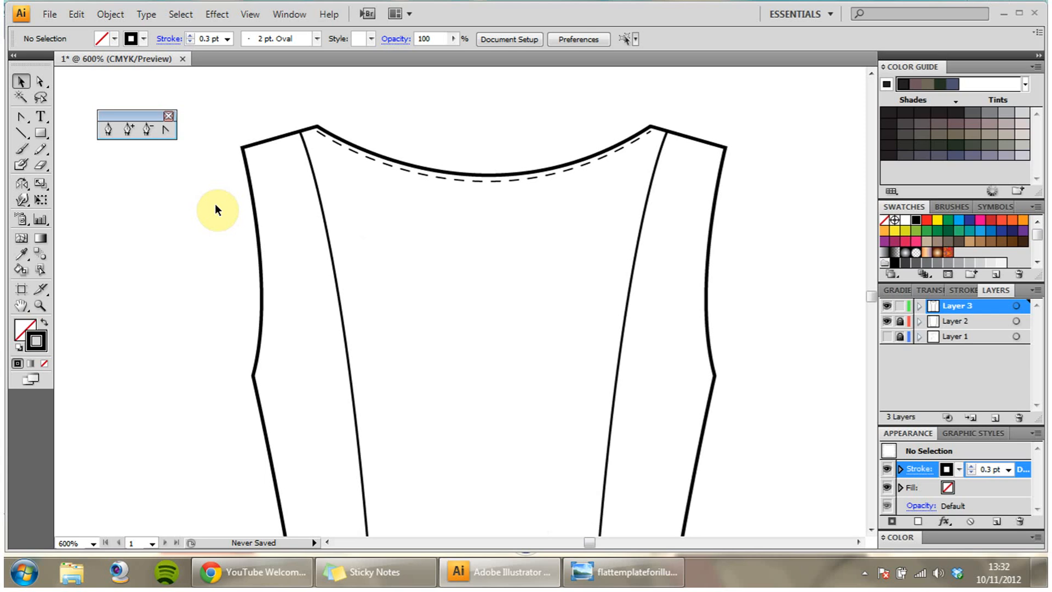
- Review the whole bodice and compare it with the body template by briefly showing Layer 1
{"action": "left_click_drag", "start_coordinate": [871, 297], "coordinate": [874, 300]}
{"action": "key", "text": "ctrl+minus"}
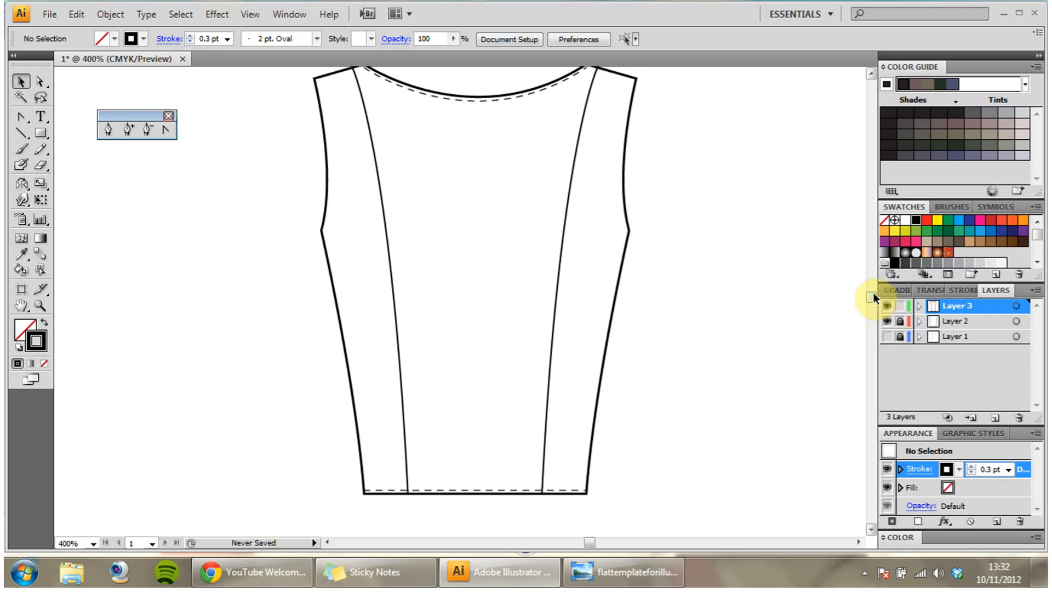
{"action": "left_click", "coordinate": [872, 73]}
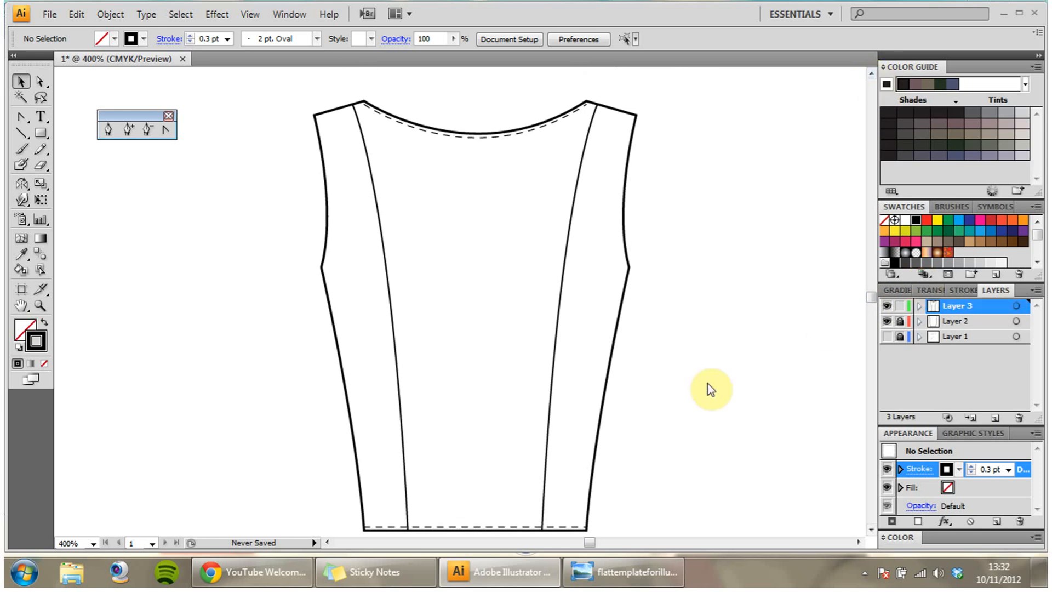
{"action": "left_click", "coordinate": [887, 336]}
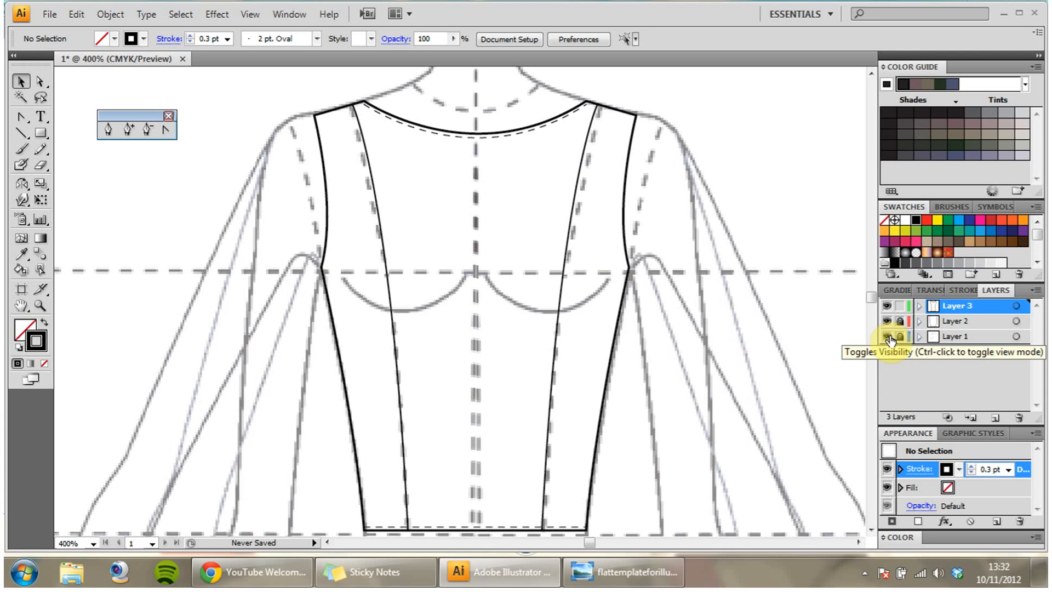
{"action": "left_click", "coordinate": [888, 336]}
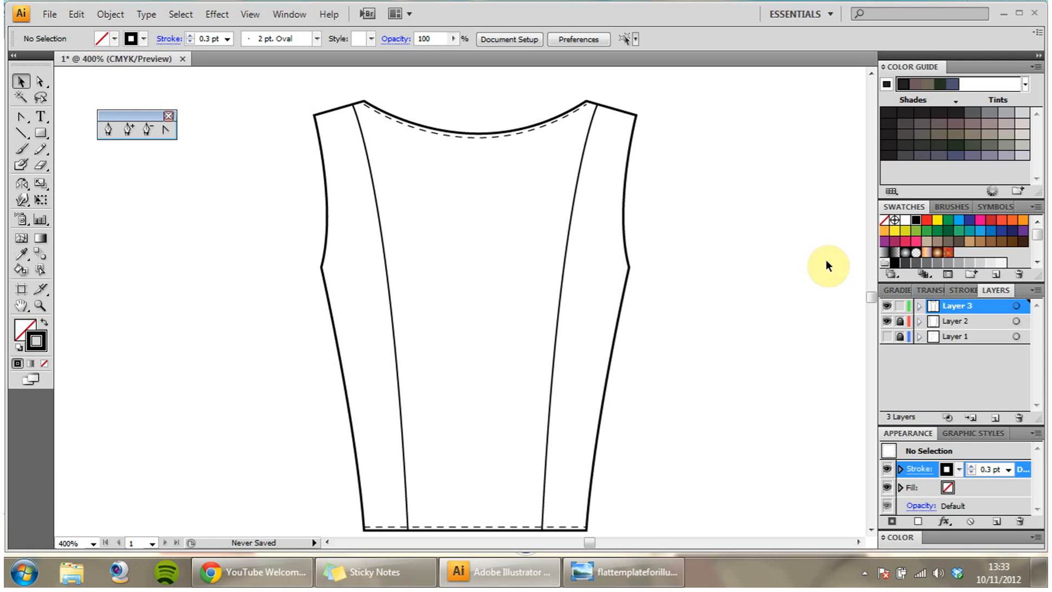
- Show Layer 1 with the body template and bring both the front and back figures into view
{"action": "scroll", "coordinate": [867, 298], "scroll_direction": "down", "scroll_amount": 6}
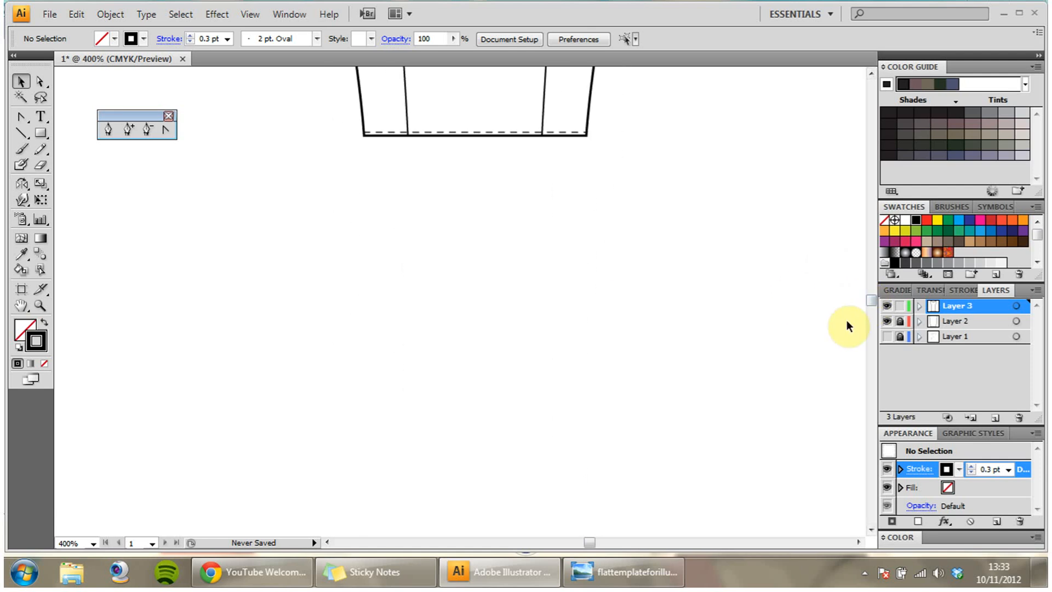
{"action": "left_click", "coordinate": [887, 336]}
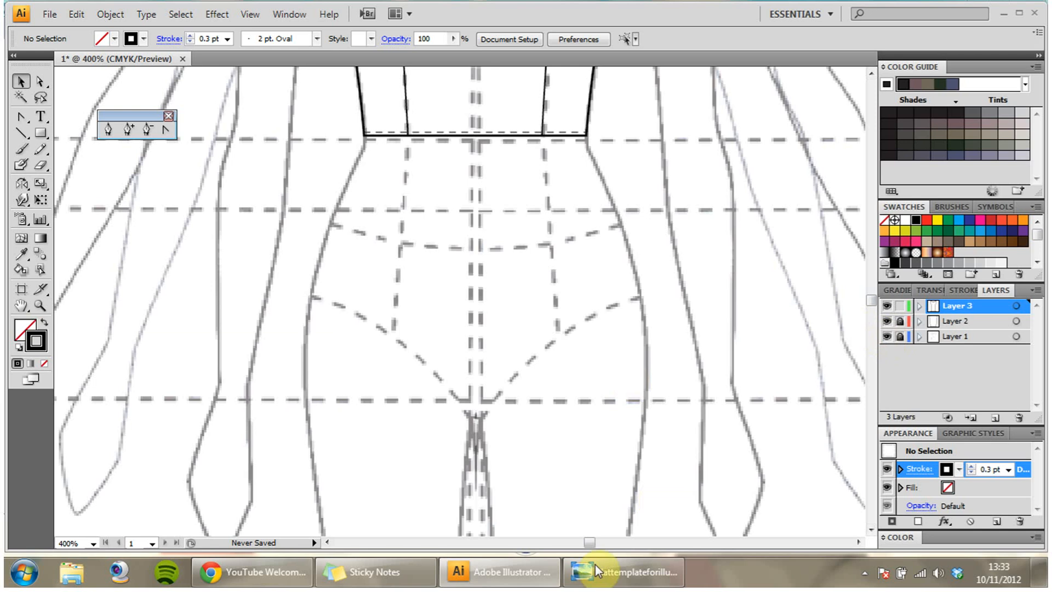
{"action": "left_click_drag", "start_coordinate": [591, 543], "coordinate": [593, 543]}
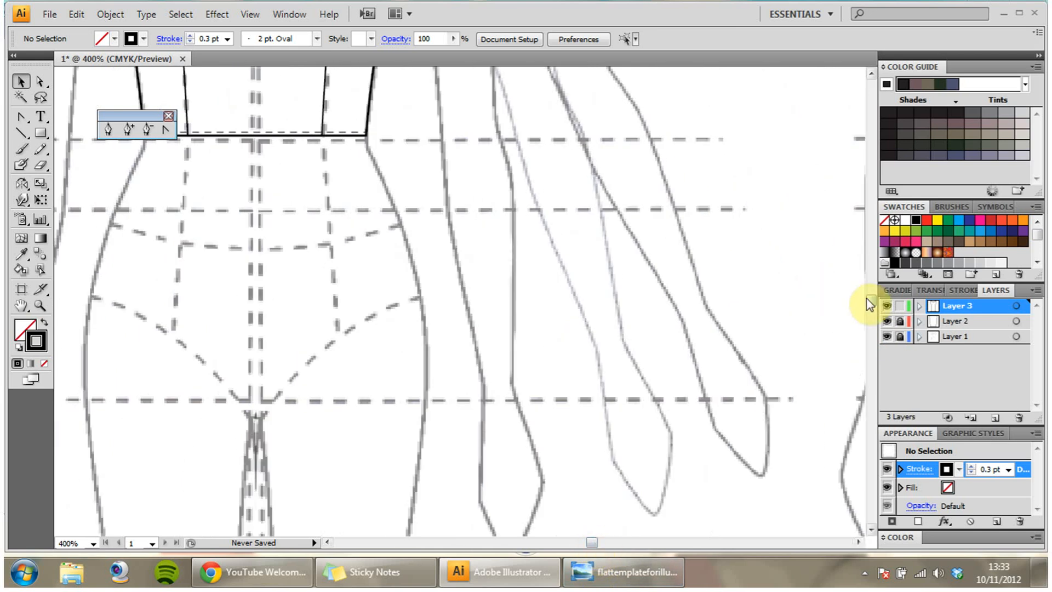
{"action": "scroll", "coordinate": [867, 298], "scroll_direction": "up", "scroll_amount": 7}
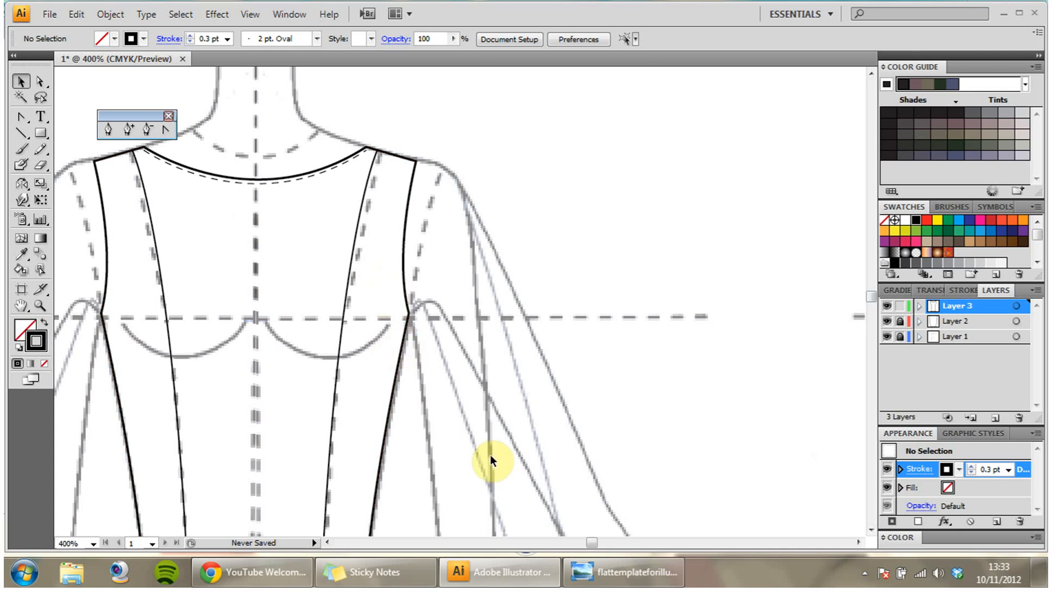
{"action": "key", "text": "ctrl+minus"}
{"action": "key", "text": "ctrl+minus"}
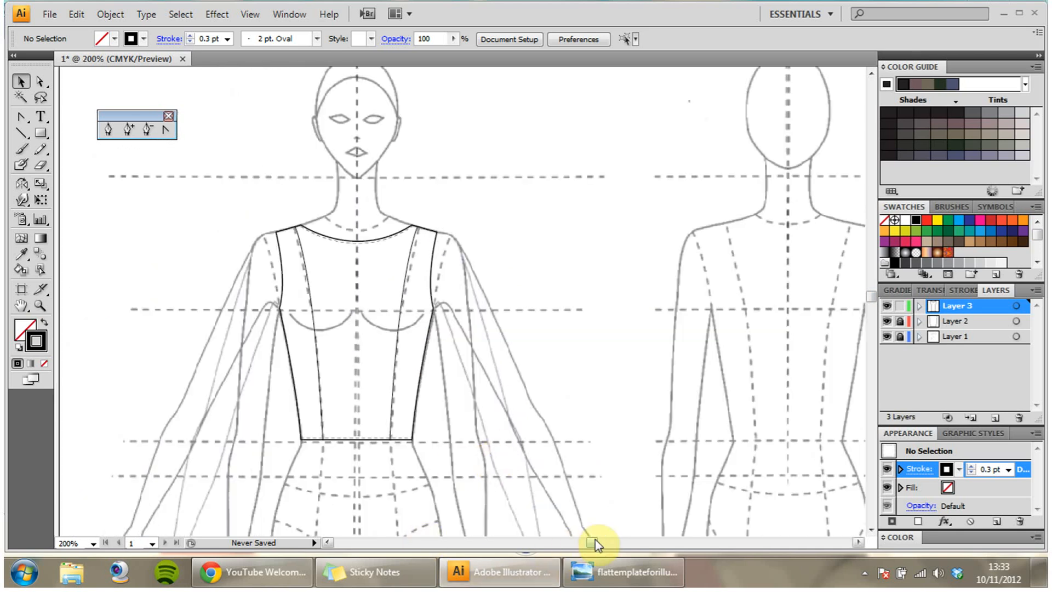
{"action": "left_click_drag", "start_coordinate": [595, 539], "coordinate": [598, 540]}
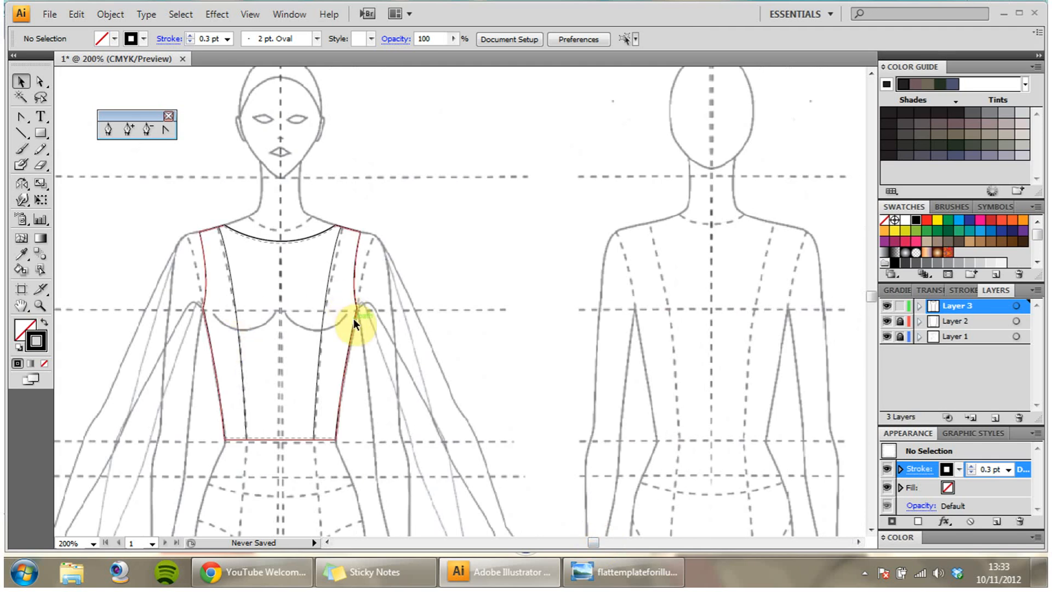
- Unlock Layer 2, lock Layer 3, and copy the front bodice's shoulder, side and waist outline
{"action": "left_click", "coordinate": [900, 322]}
{"action": "left_click", "coordinate": [902, 307]}
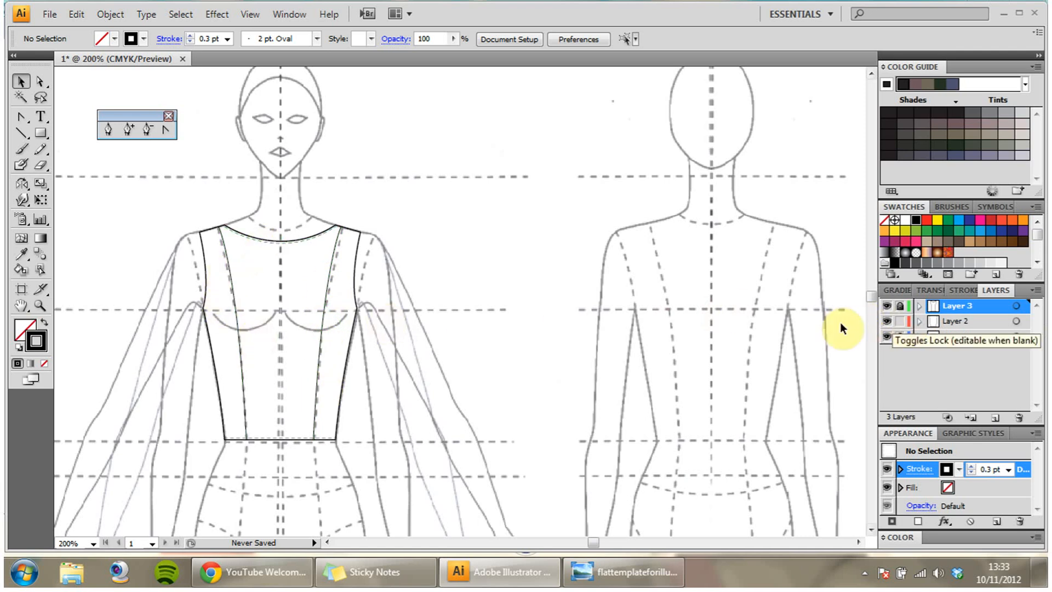
{"action": "left_click", "coordinate": [354, 334]}
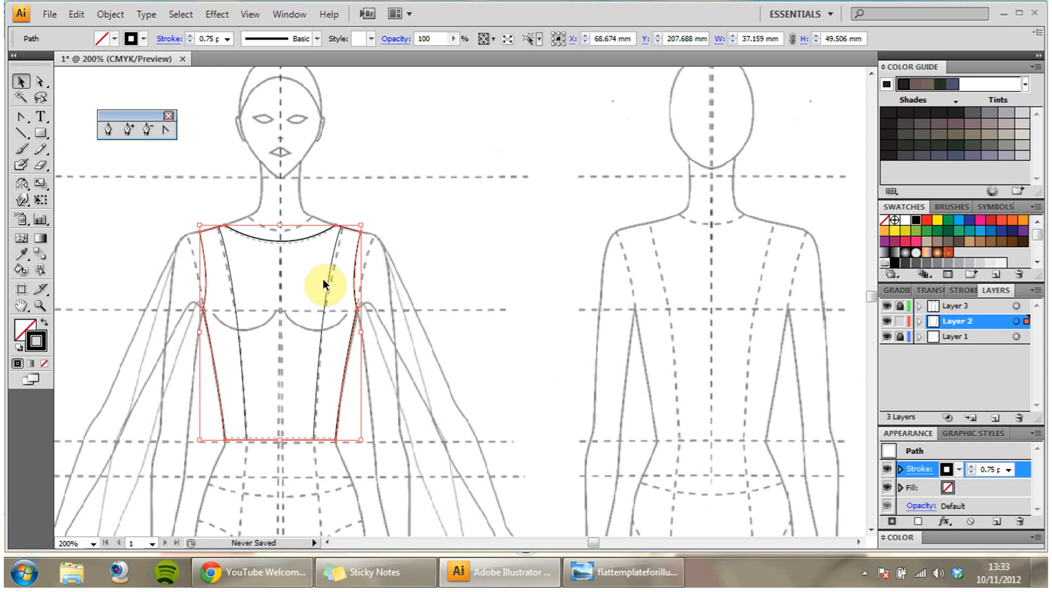
{"action": "left_click", "coordinate": [605, 308]}
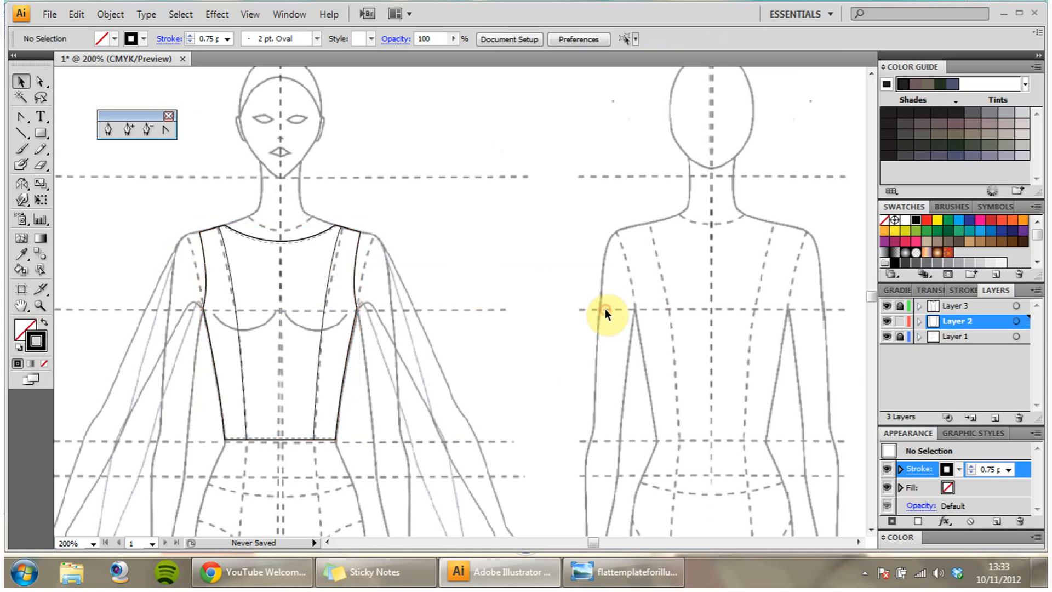
- Paste the copied bodice outline and lower it until it is level with the front bodice
{"action": "key", "text": "ctrl+v"}
{"action": "key", "text": "Down"}
{"action": "key", "text": "Down"}
{"action": "key", "text": "Down"}
{"action": "key", "text": "Down"}
{"action": "key", "text": "Down"}
{"action": "key", "text": "Down"}
{"action": "key", "text": "Down"}
{"action": "key", "text": "Down"}
{"action": "key", "text": "Down"}
{"action": "key", "text": "Down"}
{"action": "key", "text": "Down"}
{"action": "key", "text": "Down"}
{"action": "key", "text": "Down"}
{"action": "key", "text": "Down"}
{"action": "key", "text": "Down"}
{"action": "key", "text": "Down"}
{"action": "key", "text": "Down"}
{"action": "key", "text": "Down"}
{"action": "key", "text": "Down"}
{"action": "key", "text": "Down"}
{"action": "key", "text": "Down"}
{"action": "key", "text": "Down"}
- Move the pasted outline across onto the back figure, centred on its midline with matching shoulders, at about X 168 mm, Y 208 mm
{"action": "key", "text": "Right"}
{"action": "key", "text": "Right"}
{"action": "key", "text": "Right"}
{"action": "key", "text": "Right"}
{"action": "key", "text": "Right"}
{"action": "key", "text": "Right"}
{"action": "key", "text": "Right"}
{"action": "key", "text": "Right"}
{"action": "key", "text": "Right"}
{"action": "key", "text": "Right"}
{"action": "key", "text": "Right"}
{"action": "key", "text": "Right"}
{"action": "key", "text": "Right"}
{"action": "key", "text": "Right"}
{"action": "key", "text": "Right"}
{"action": "key", "text": "Up"}
{"action": "key", "text": "Up"}
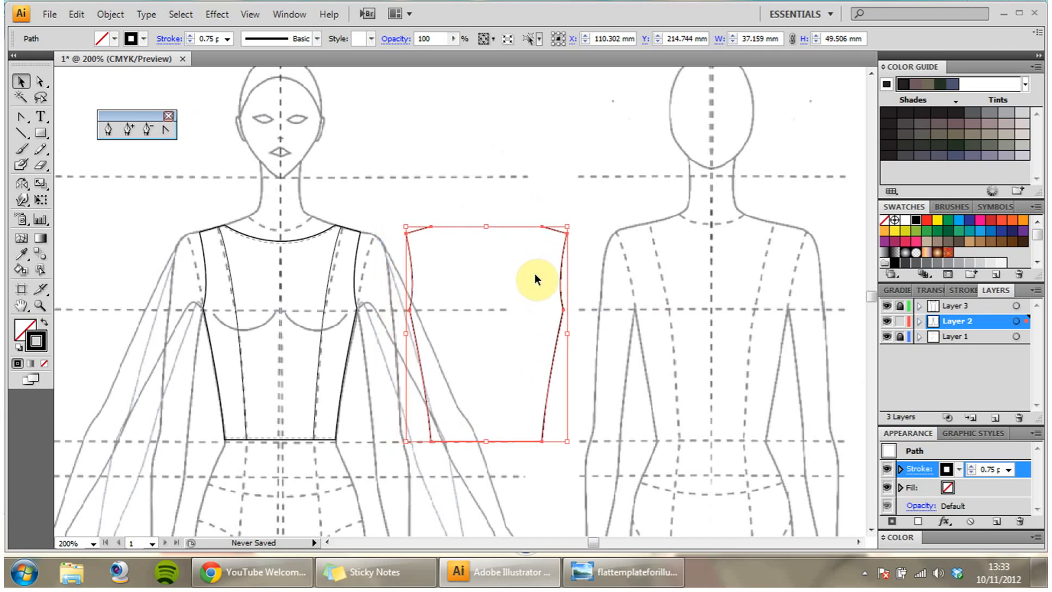
{"action": "key", "text": "Right"}
{"action": "key", "text": "Right"}
{"action": "key", "text": "Right"}
{"action": "key", "text": "Right"}
{"action": "key", "text": "Right"}
{"action": "key", "text": "Right"}
{"action": "key", "text": "Right"}
{"action": "key", "text": "Right"}
{"action": "key", "text": "Right"}
{"action": "key", "text": "Right"}
{"action": "key", "text": "Right"}
{"action": "key", "text": "Right"}
{"action": "key", "text": "Right"}
{"action": "key", "text": "Right"}
{"action": "key", "text": "Right"}
{"action": "key", "text": "Right"}
{"action": "key", "text": "Right"}
{"action": "key", "text": "Right"}
{"action": "key", "text": "Right"}
{"action": "key", "text": "Right"}
{"action": "key", "text": "Right"}
{"action": "key", "text": "Right"}
{"action": "key", "text": "Right"}
{"action": "key", "text": "Right"}
{"action": "key", "text": "Right"}
{"action": "key", "text": "Right"}
{"action": "key", "text": "Right"}
{"action": "key", "text": "Right"}
{"action": "key", "text": "Right"}
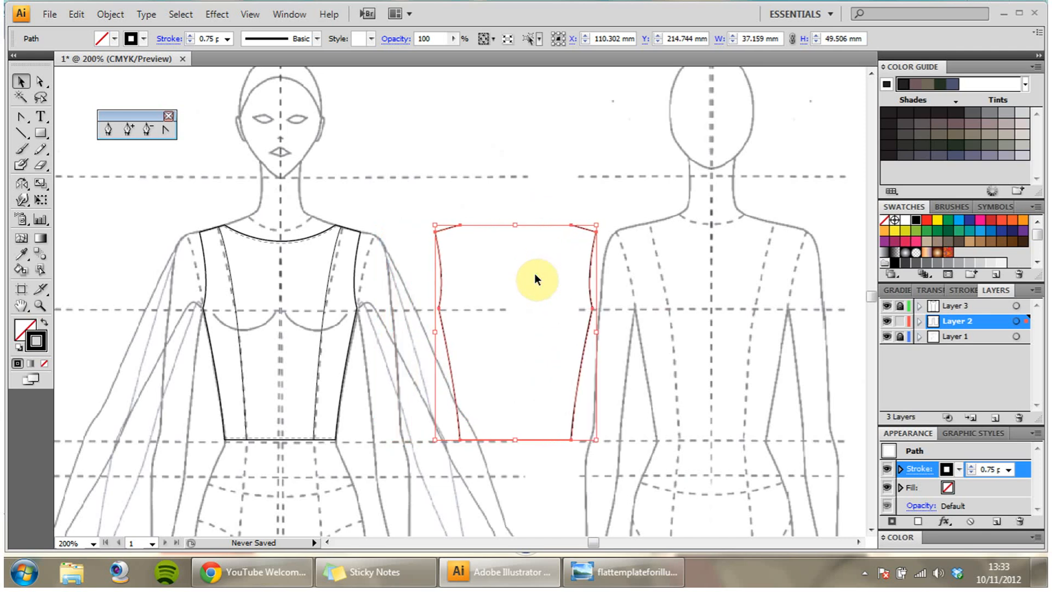
{"action": "key", "text": "Right"}
{"action": "key", "text": "Right"}
{"action": "key", "text": "Right"}
{"action": "key", "text": "Right"}
{"action": "key", "text": "Right"}
{"action": "key", "text": "Right"}
{"action": "key", "text": "Right"}
{"action": "key", "text": "Right"}
{"action": "key", "text": "Right"}
{"action": "key", "text": "Right"}
{"action": "key", "text": "Right"}
{"action": "key", "text": "Right"}
{"action": "key", "text": "Right"}
{"action": "key", "text": "Right"}
{"action": "key", "text": "Right"}
{"action": "key", "text": "Right"}
{"action": "key", "text": "Right"}
{"action": "key", "text": "Right"}
{"action": "key", "text": "Right"}
{"action": "key", "text": "Right"}
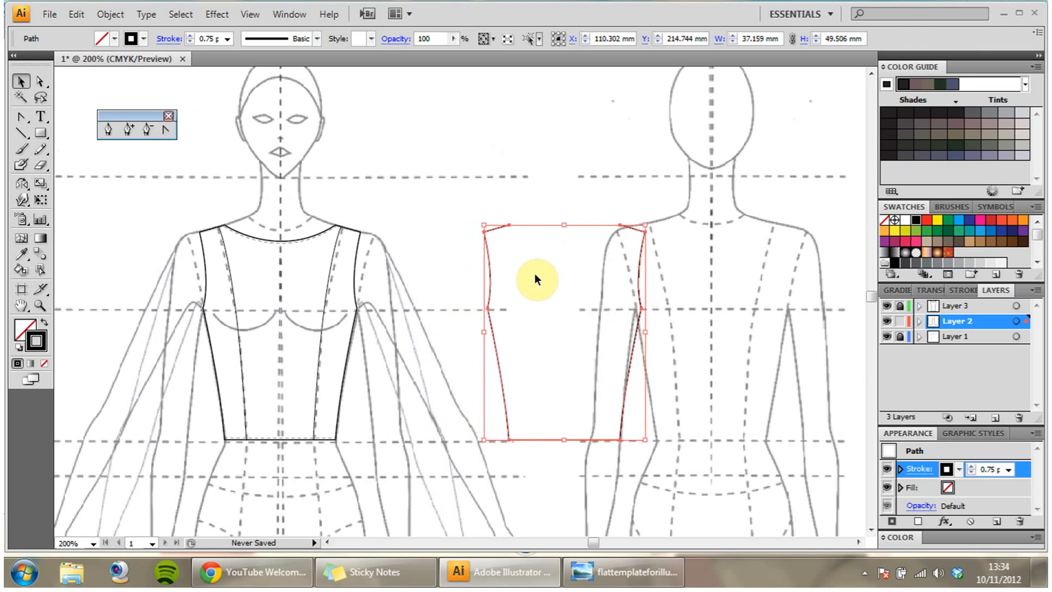
{"action": "key", "text": "Right"}
{"action": "key", "text": "Right"}
{"action": "key", "text": "Right"}
{"action": "key", "text": "Right"}
{"action": "key", "text": "Right"}
{"action": "key", "text": "Right"}
{"action": "key", "text": "Right"}
{"action": "key", "text": "Right"}
{"action": "key", "text": "Right"}
{"action": "key", "text": "Right"}
{"action": "key", "text": "Right"}
{"action": "key", "text": "Right"}
{"action": "key", "text": "Right"}
{"action": "key", "text": "Right"}
{"action": "key", "text": "Right"}
{"action": "key", "text": "Right"}
{"action": "key", "text": "Right"}
{"action": "key", "text": "Right"}
{"action": "key", "text": "Right"}
{"action": "key", "text": "Right"}
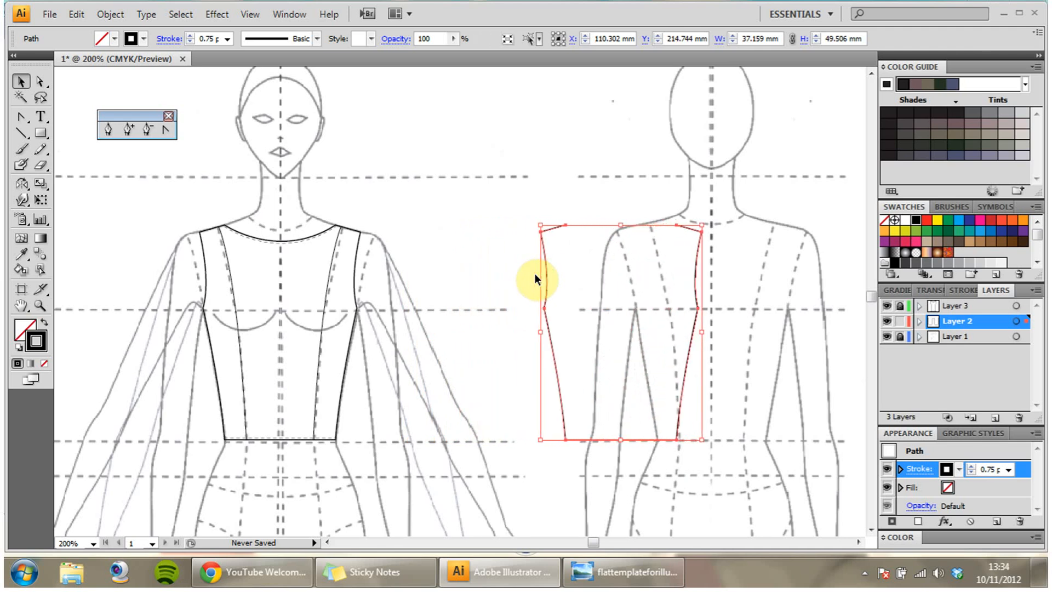
{"action": "key", "text": "Right"}
{"action": "key", "text": "Right"}
{"action": "key", "text": "Right"}
{"action": "key", "text": "Right"}
{"action": "key", "text": "Right"}
{"action": "key", "text": "Right"}
{"action": "key", "text": "Right"}
{"action": "key", "text": "Right"}
{"action": "key", "text": "Right"}
{"action": "key", "text": "Right"}
{"action": "key", "text": "Right"}
{"action": "key", "text": "Right"}
{"action": "key", "text": "Right"}
{"action": "key", "text": "Right"}
{"action": "key", "text": "Right"}
{"action": "key", "text": "Right"}
{"action": "key", "text": "Right"}
{"action": "key", "text": "Right"}
{"action": "key", "text": "Right"}
{"action": "key", "text": "Right"}
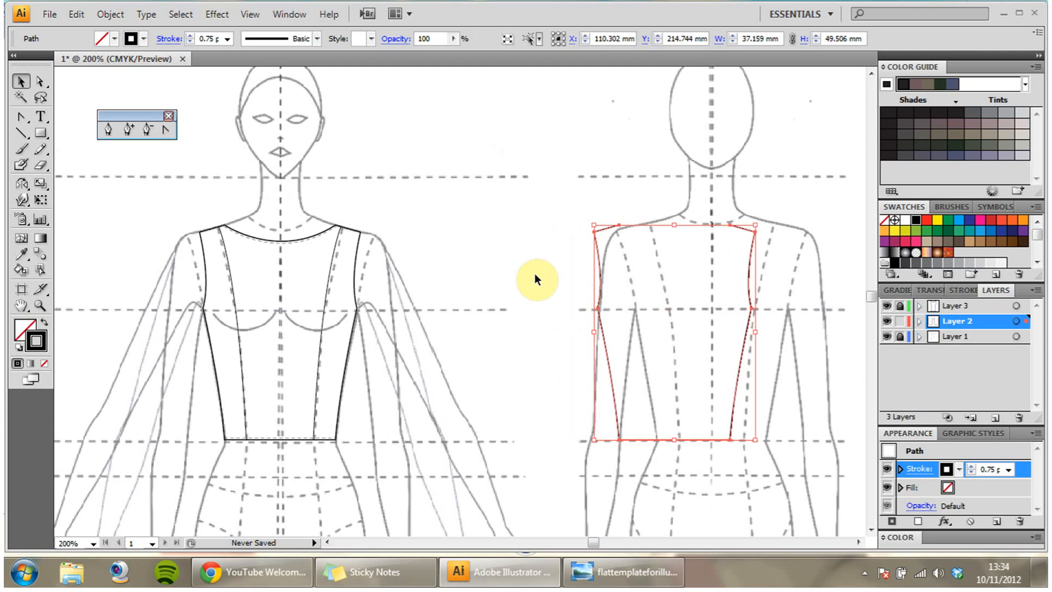
{"action": "key", "text": "Right"}
{"action": "key", "text": "Right"}
{"action": "key", "text": "Right"}
{"action": "key", "text": "Right"}
{"action": "key", "text": "Right"}
{"action": "key", "text": "Right"}
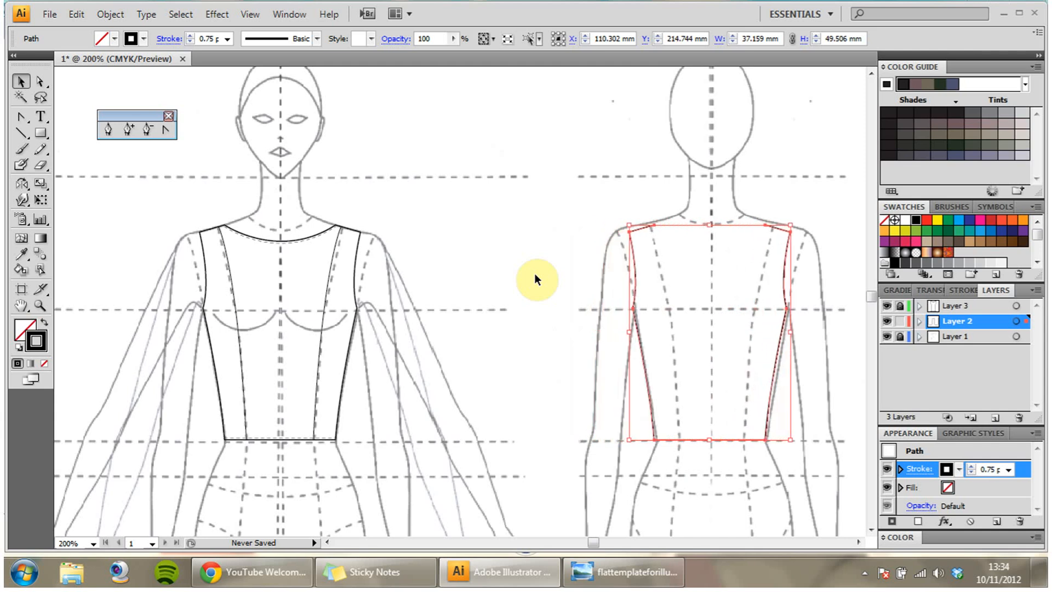
{"action": "key", "text": "Left"}
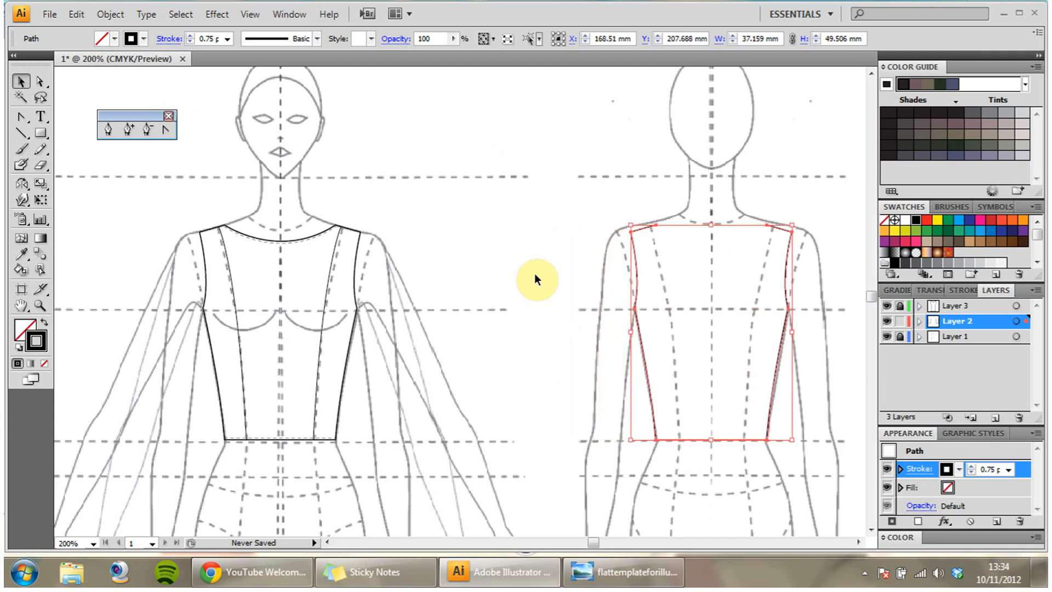
{"action": "key", "text": "Up"}
{"action": "key", "text": "Up"}
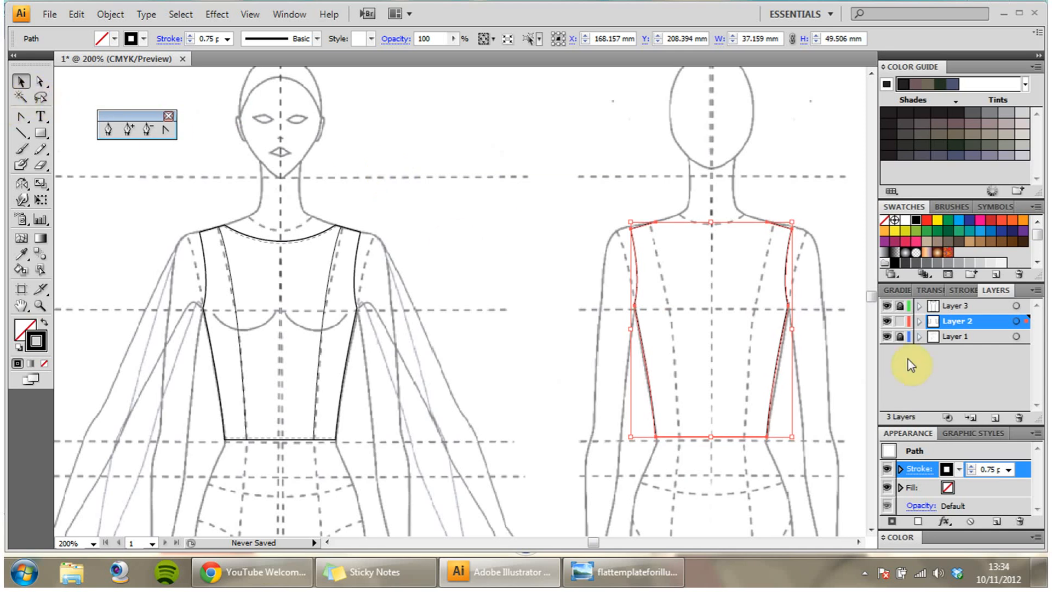
- Hide the body template on Layer 1 and deselect the back outline
{"action": "left_click", "coordinate": [887, 336]}
{"action": "left_click", "coordinate": [452, 154]}
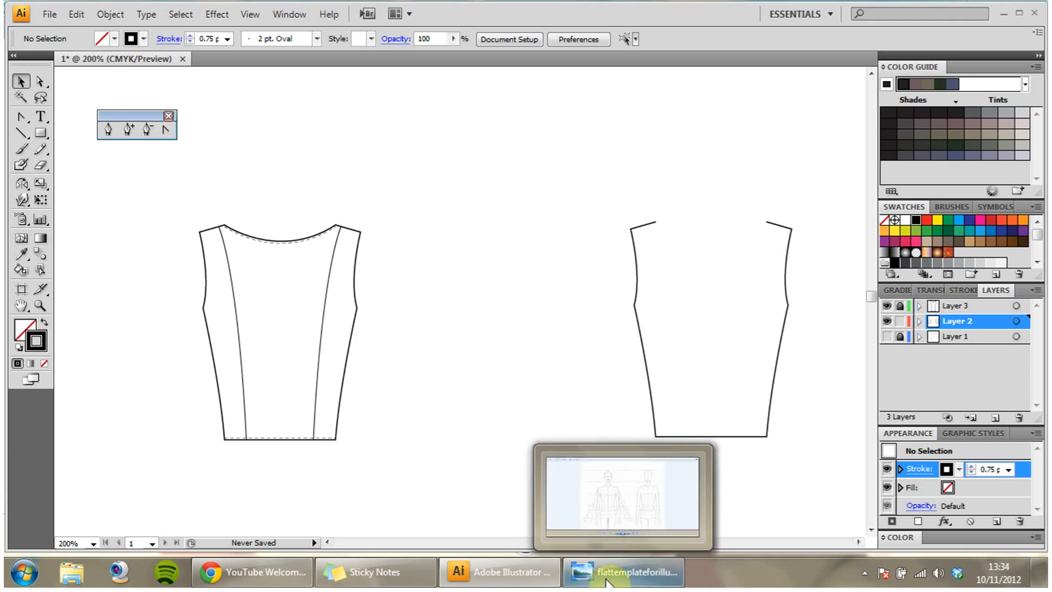
{"action": "left_click", "coordinate": [862, 574]}
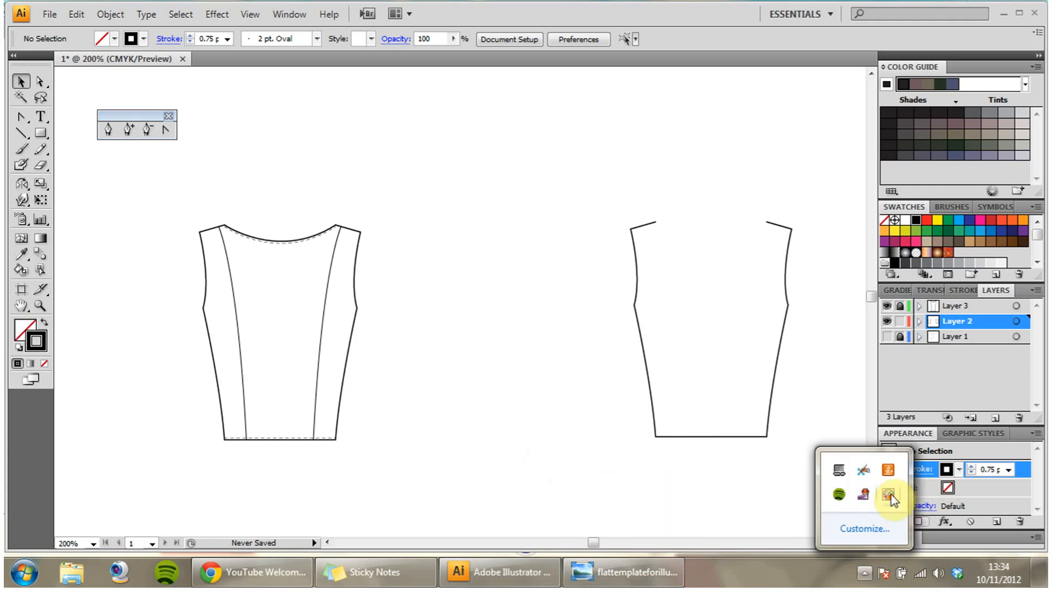